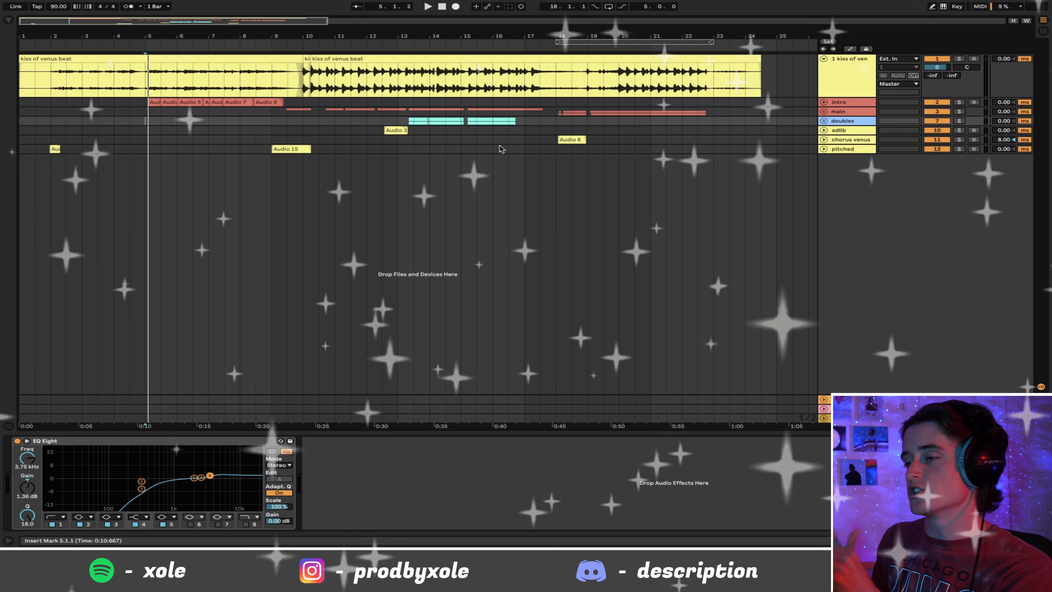
Solo the kiss of venus beat track and play it from bar 2 and again from its later clip
{"action": "left_click", "coordinate": [818, 89]}
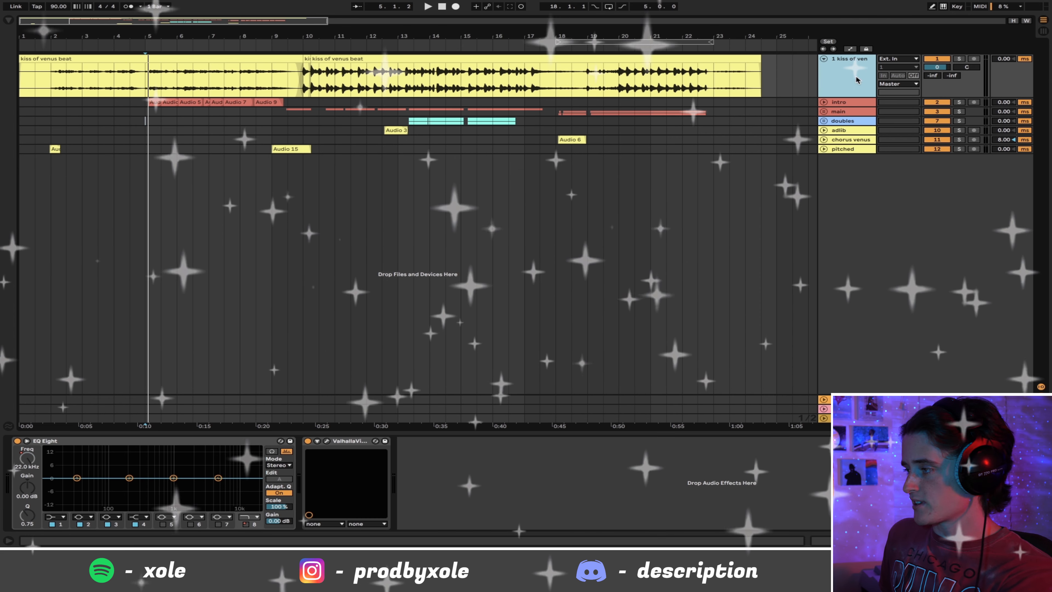
{"action": "left_click", "coordinate": [53, 89]}
{"action": "left_click", "coordinate": [52, 89]}
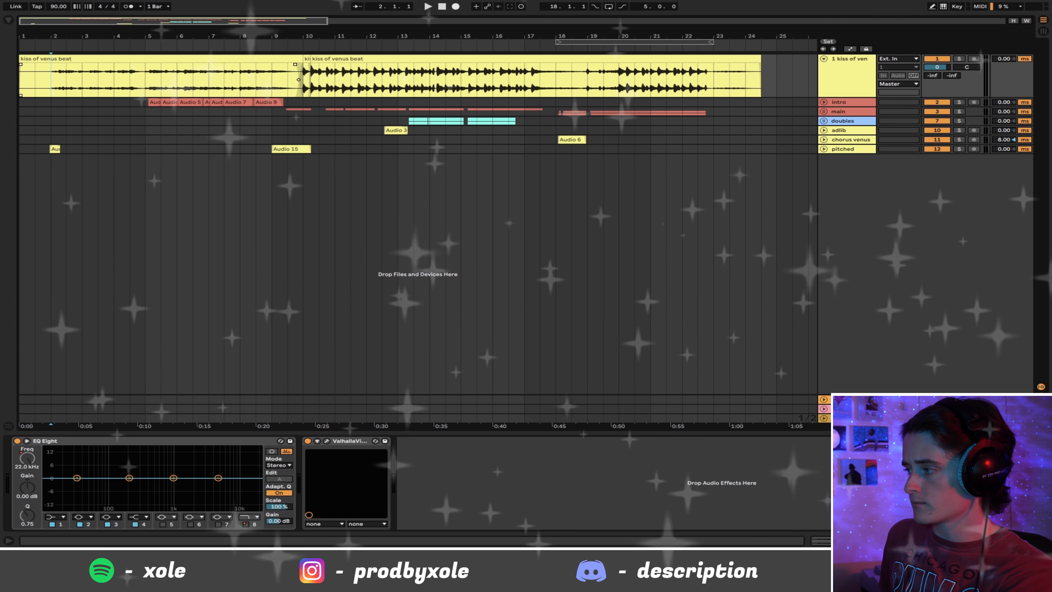
{"action": "left_click", "coordinate": [959, 59]}
{"action": "key", "text": "space"}
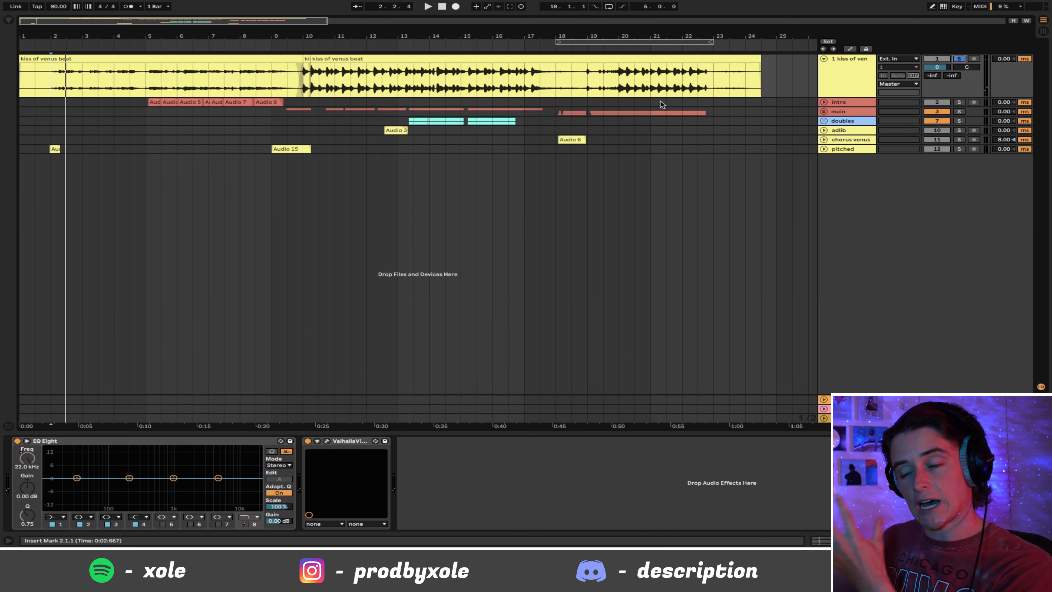
{"action": "left_click", "coordinate": [340, 58]}
{"action": "key", "text": "space"}
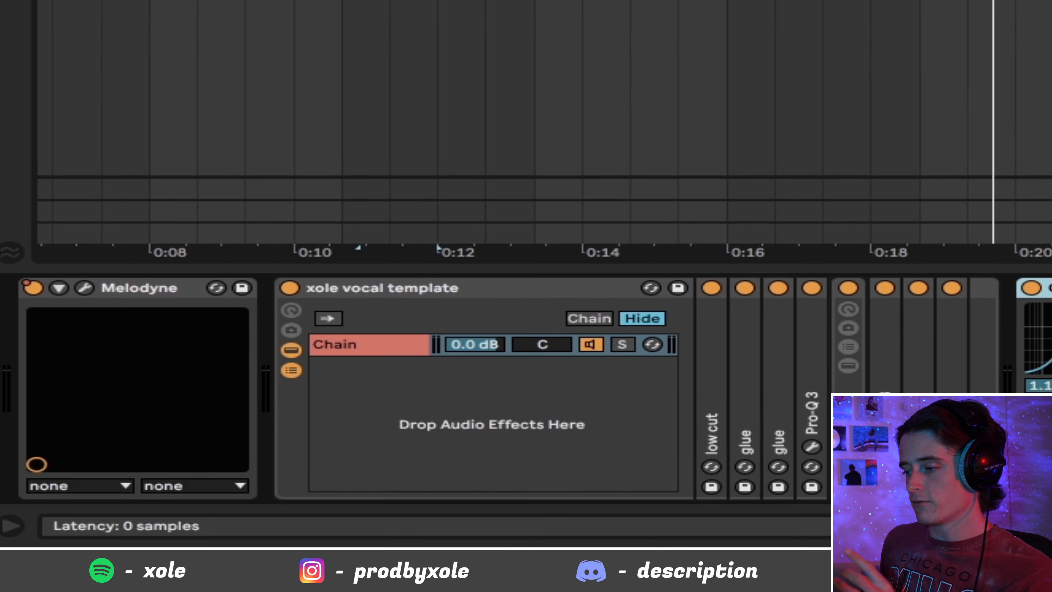
Bypass Overdrive and the xole vocal template rack on the intro track, and show the track automation
{"action": "left_click", "coordinate": [1031, 288]}
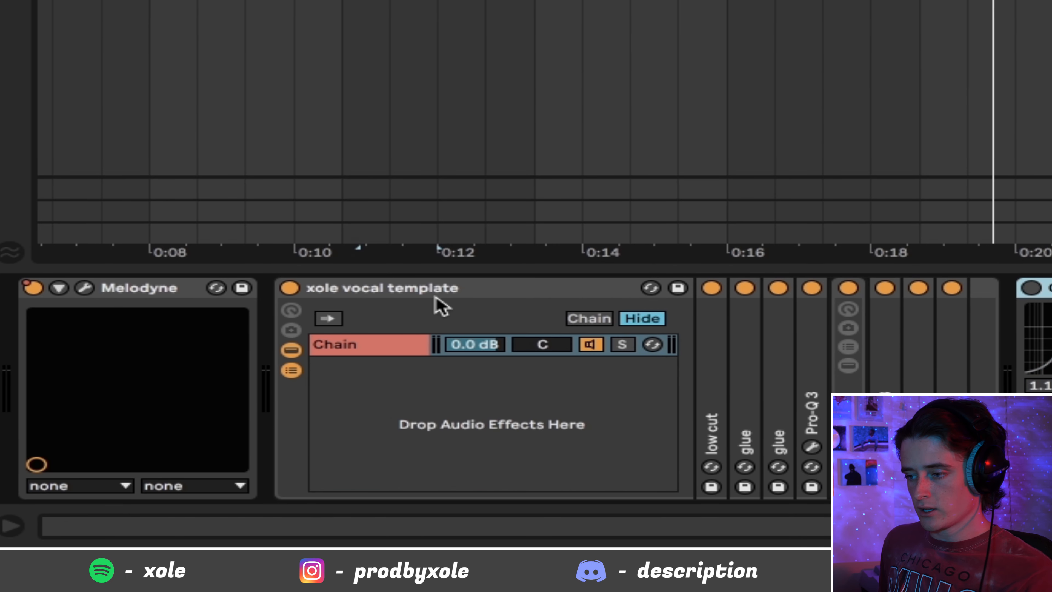
{"action": "left_click", "coordinate": [406, 292]}
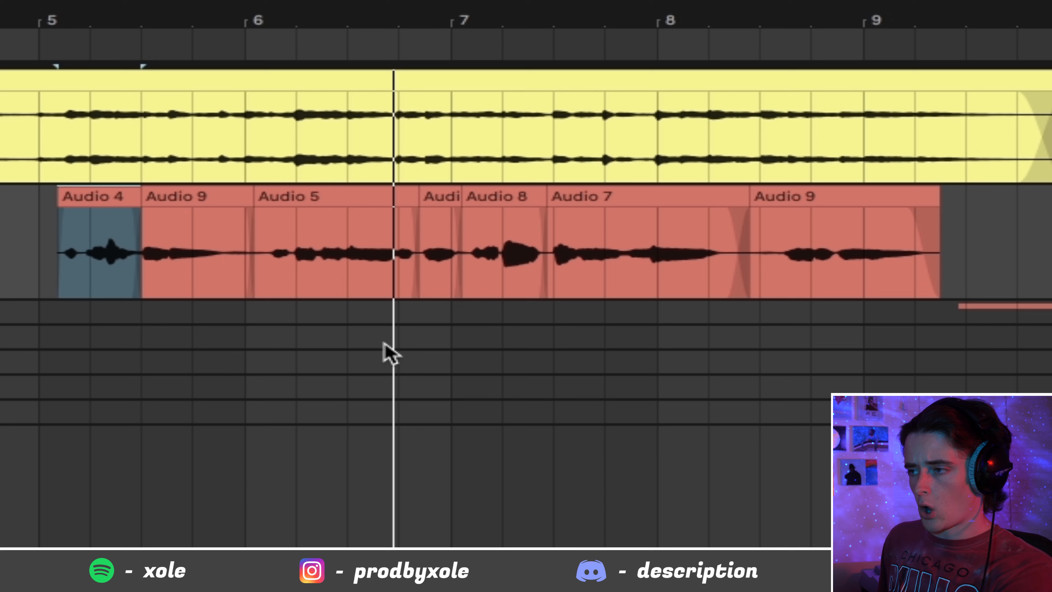
{"action": "key", "text": "a"}
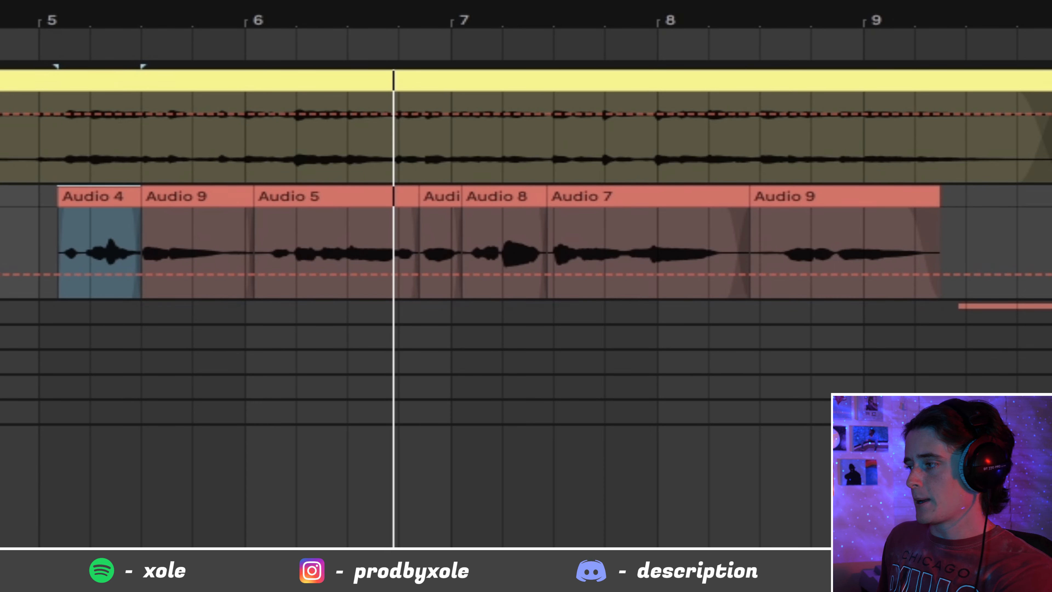
{"action": "left_click", "coordinate": [950, 273]}
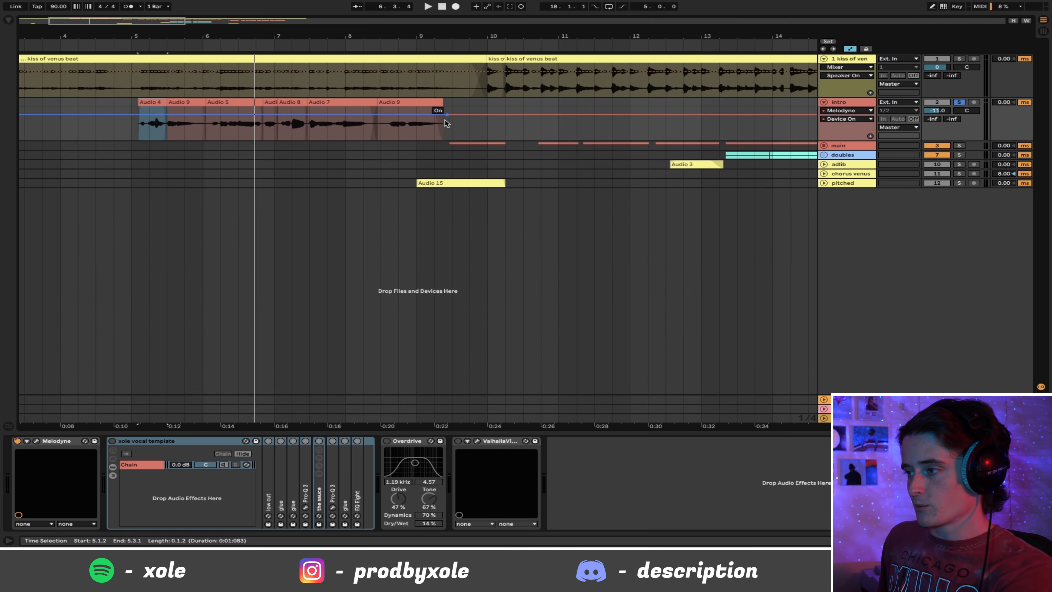
Bypass Melodyne on the intro track, reset the track volume to 0 dB and play the unprocessed vocal
{"action": "left_click", "coordinate": [17, 441]}
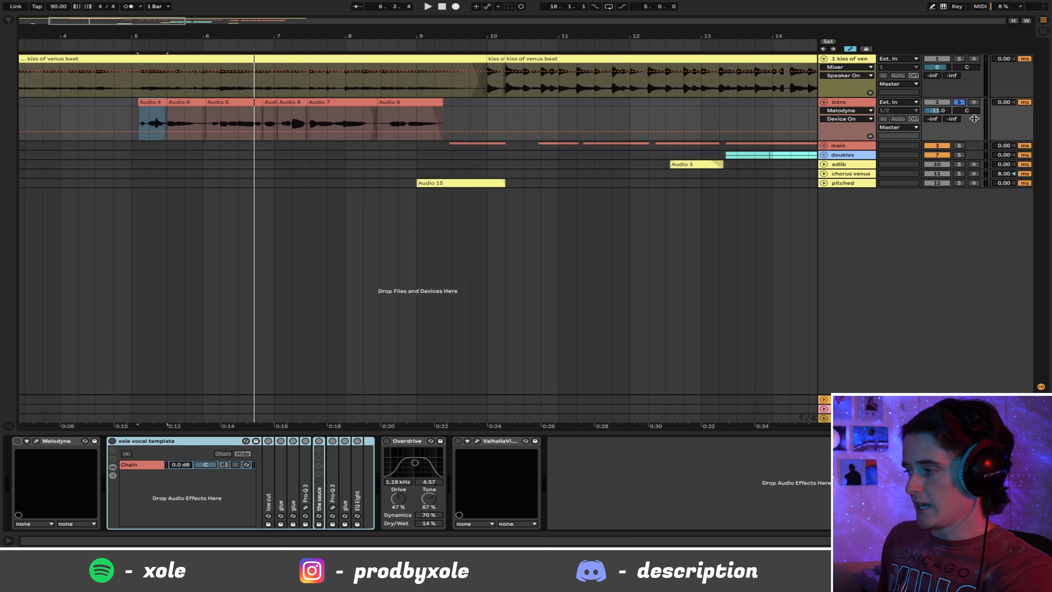
{"action": "double_click", "coordinate": [937, 111]}
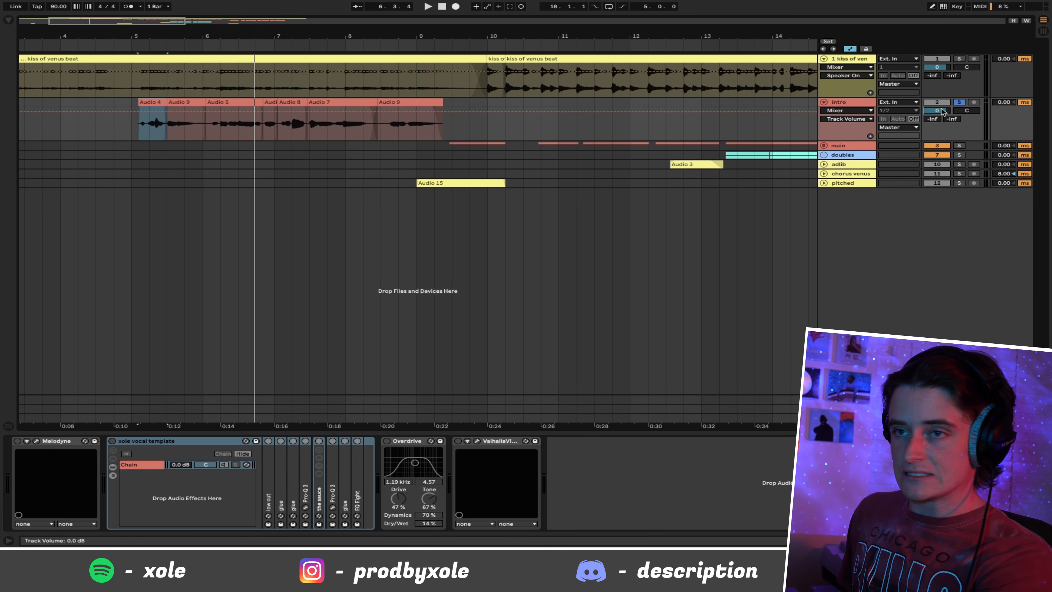
{"action": "key", "text": "space"}
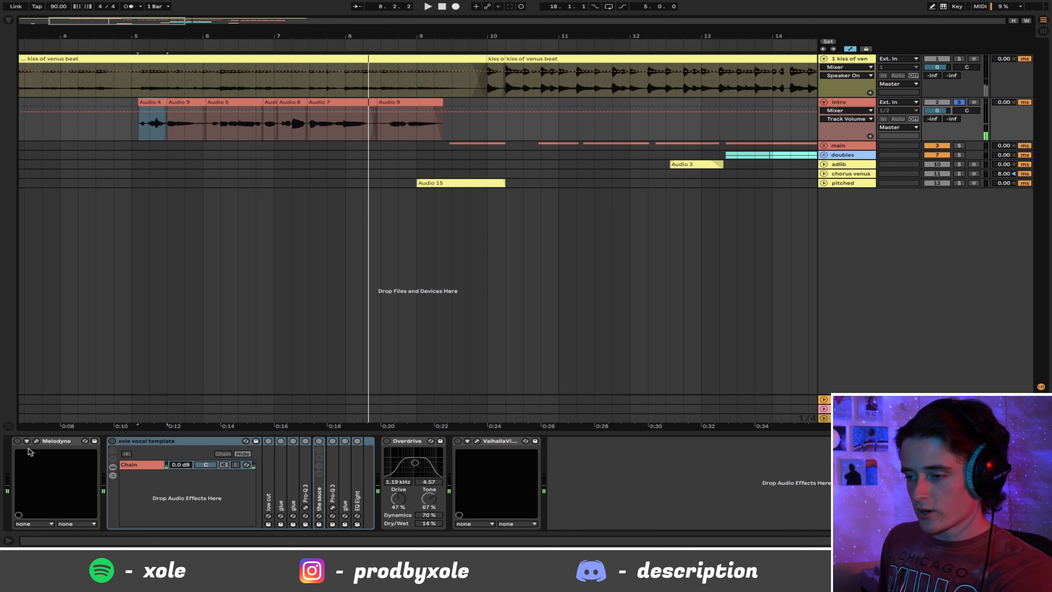
Play the intro vocal with Melodyne active, and enable the xole vocal template rack to hear it as well
{"action": "key", "text": "space"}
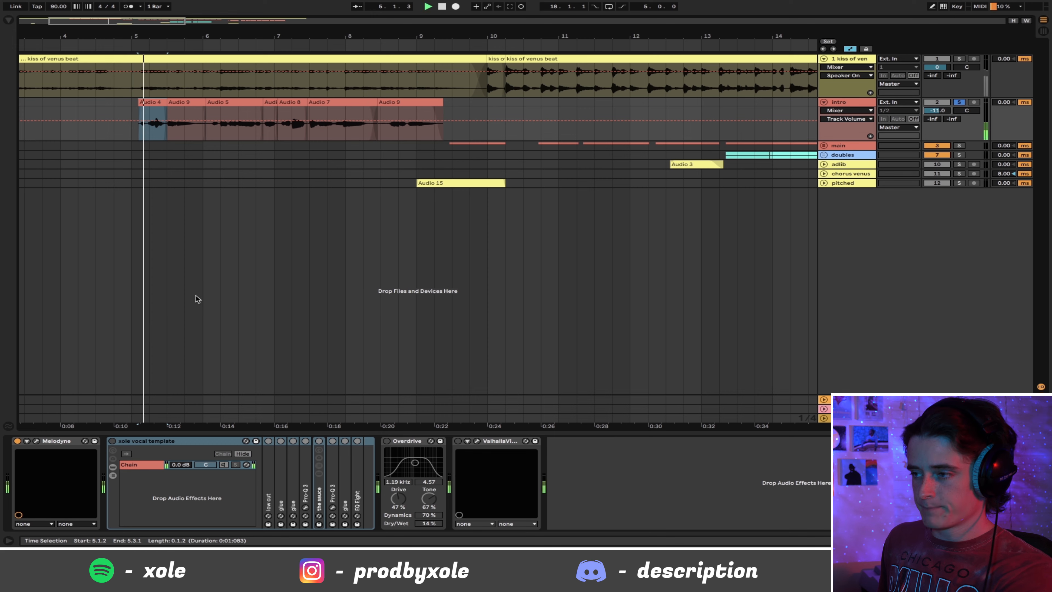
{"action": "left_click", "coordinate": [113, 442]}
{"action": "key", "text": "space"}
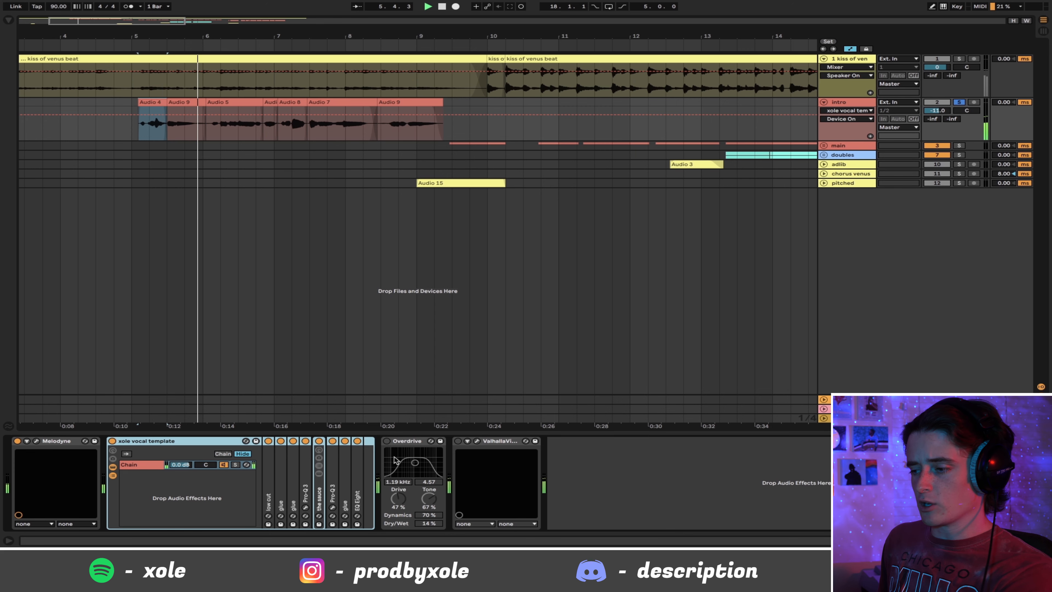
Switch Overdrive on and back off, and play the intro vocal through the xole vocal template rack
{"action": "left_click", "coordinate": [387, 441]}
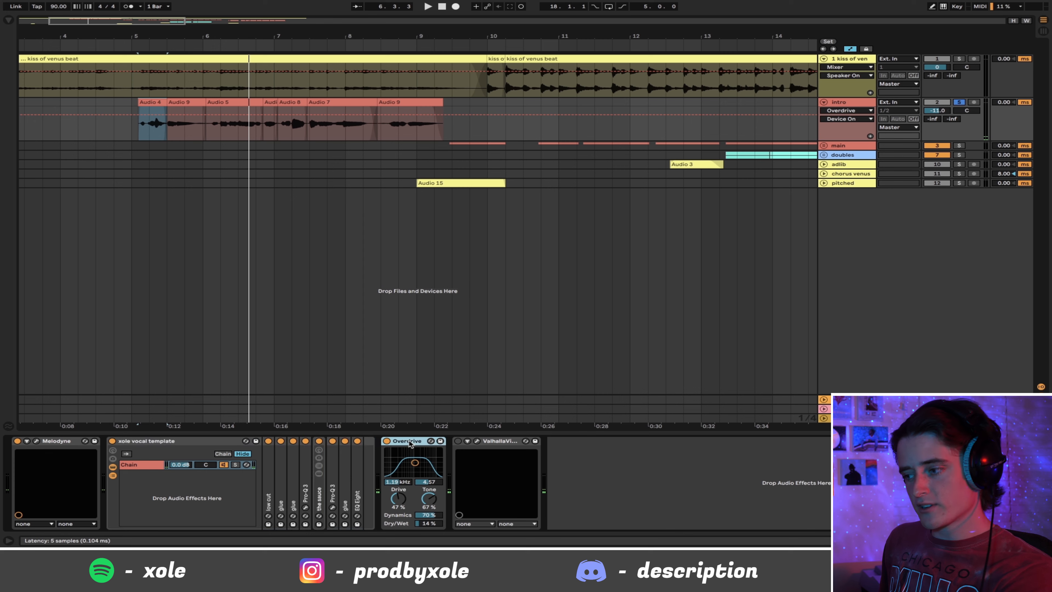
{"action": "left_click", "coordinate": [387, 441]}
{"action": "left_click", "coordinate": [194, 439]}
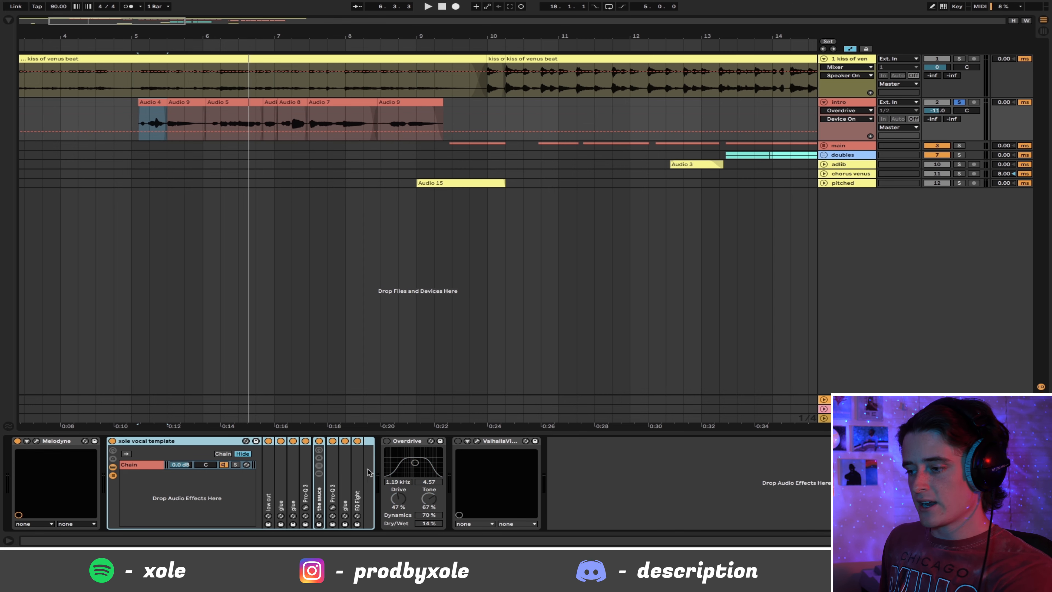
{"action": "key", "text": "space"}
{"action": "key", "text": "space"}
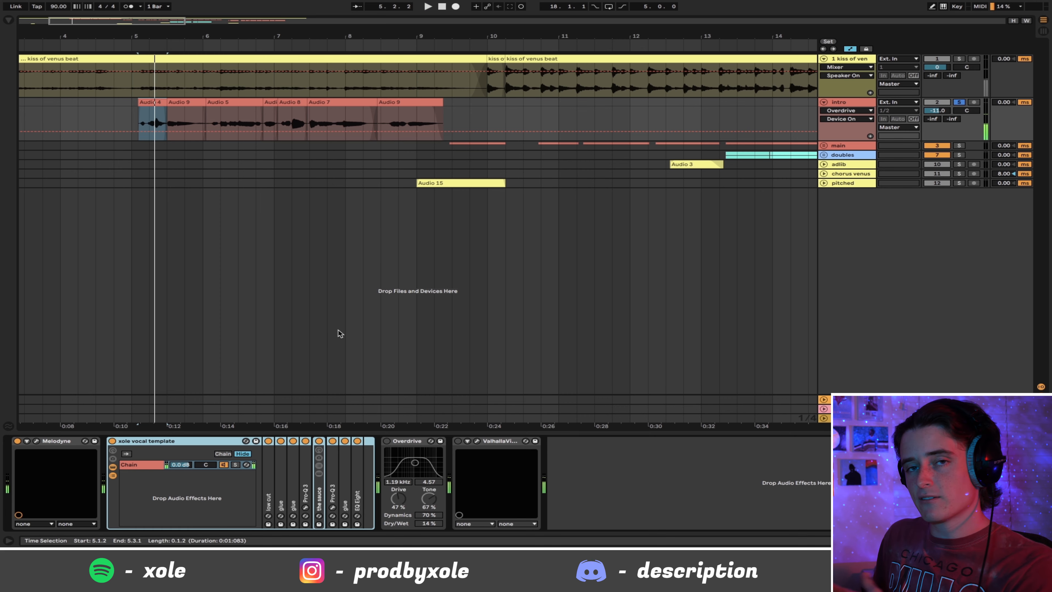
Expand the nested rack called the sauce and deactivate its oil barrel and forest floor chains
{"action": "double_click", "coordinate": [320, 499]}
{"action": "left_click", "coordinate": [429, 502]}
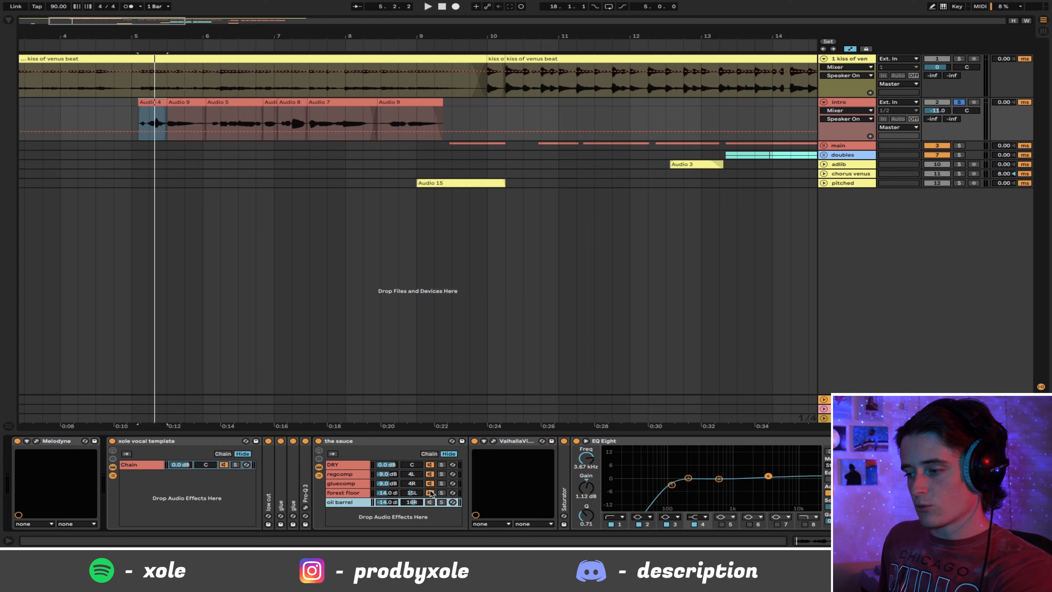
{"action": "left_click", "coordinate": [430, 493]}
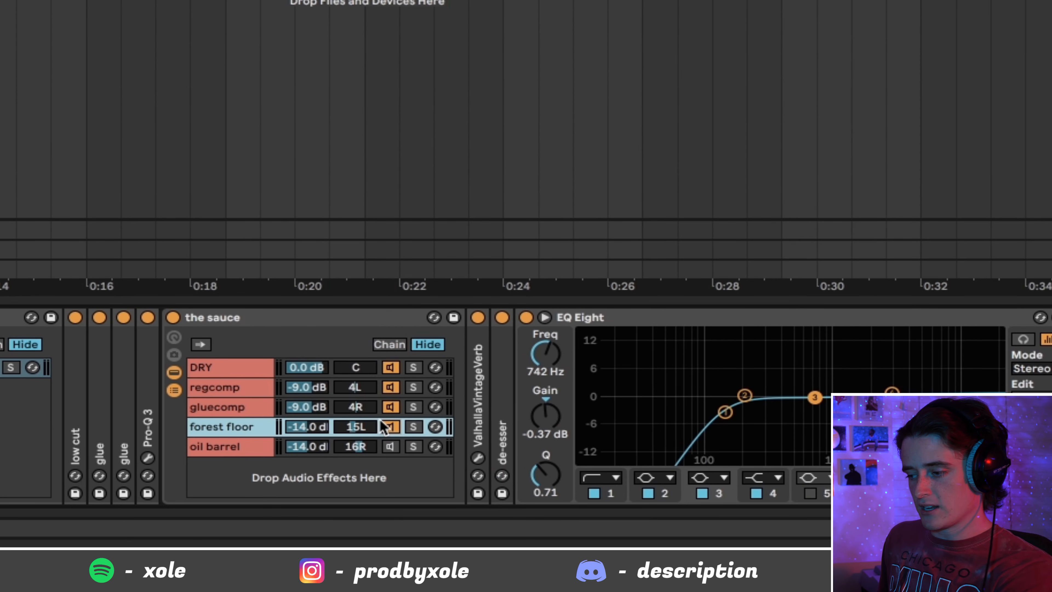
{"action": "left_click", "coordinate": [389, 426]}
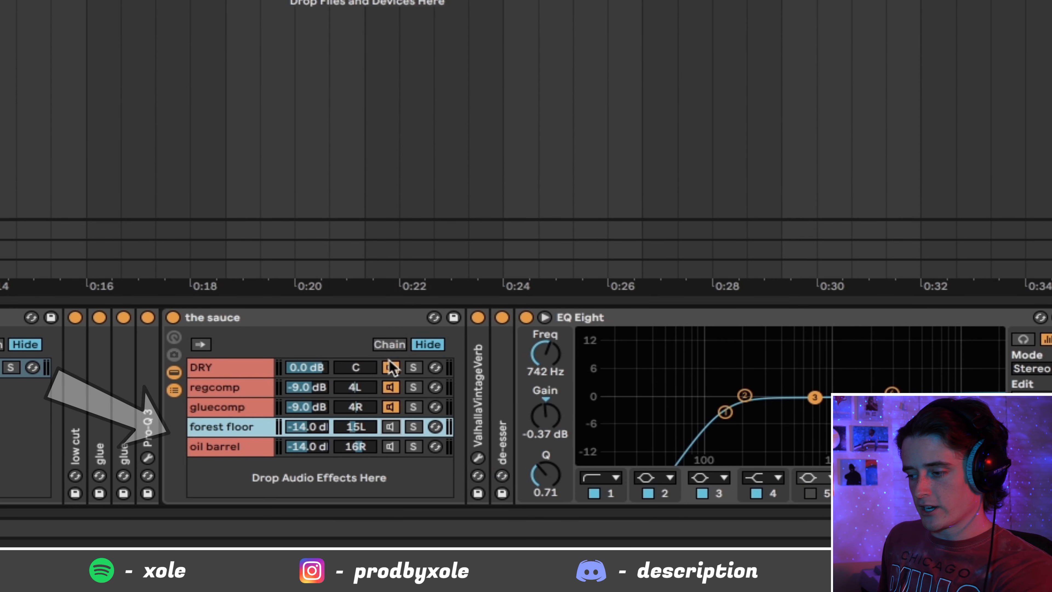
Reactivate the oil barrel and forest floor chains and collapse the sauce rack
{"action": "left_click", "coordinate": [389, 447]}
{"action": "left_click", "coordinate": [390, 427]}
{"action": "left_click", "coordinate": [221, 319]}
{"action": "double_click", "coordinate": [221, 318]}
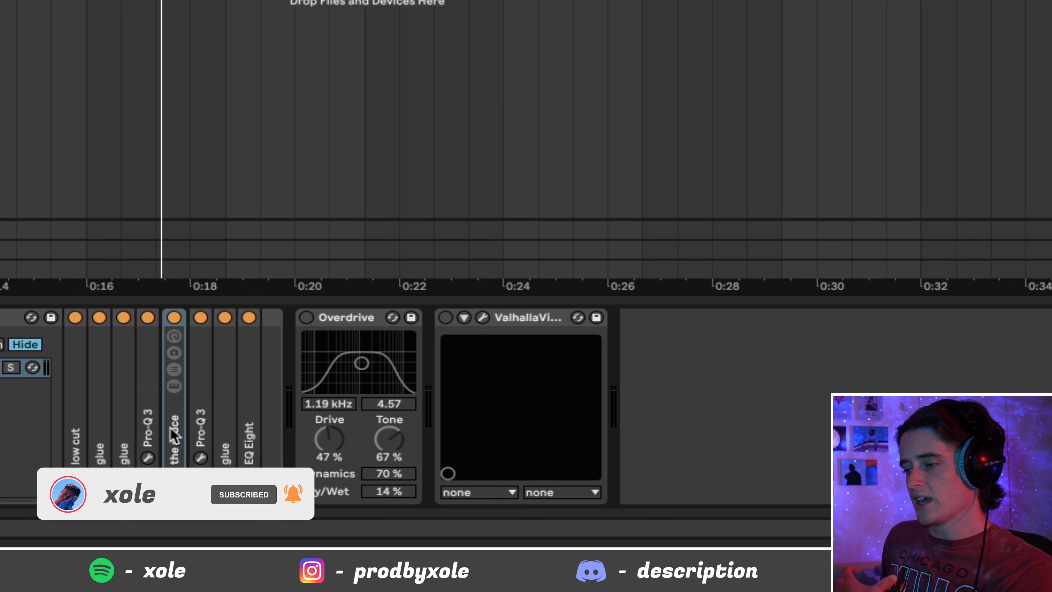
Enable Overdrive on the intro vocal and try its Dry/Wet at 31 % during playback
{"action": "left_click", "coordinate": [346, 318]}
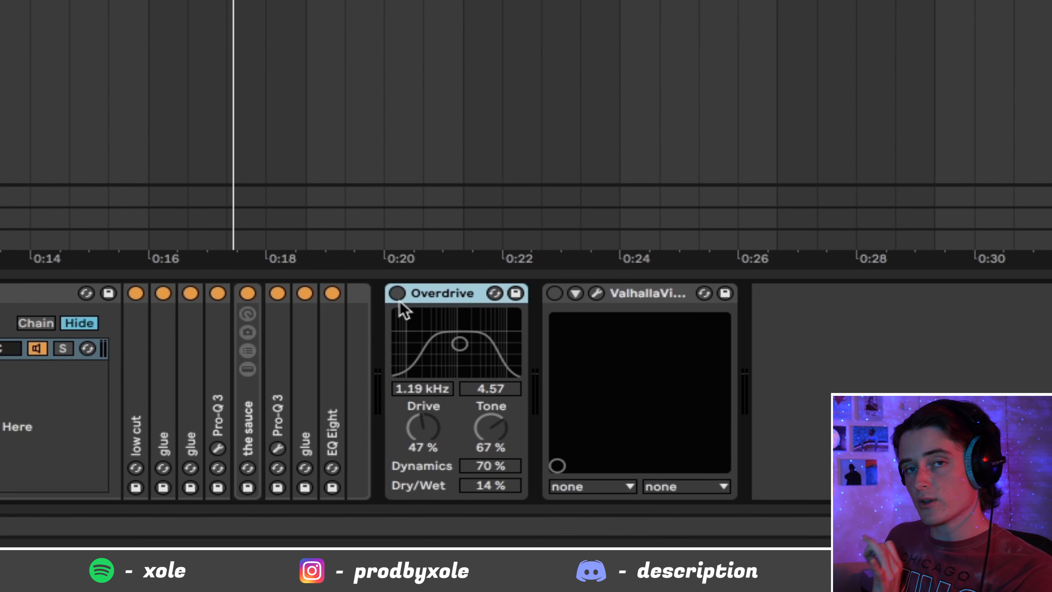
{"action": "left_click", "coordinate": [397, 293]}
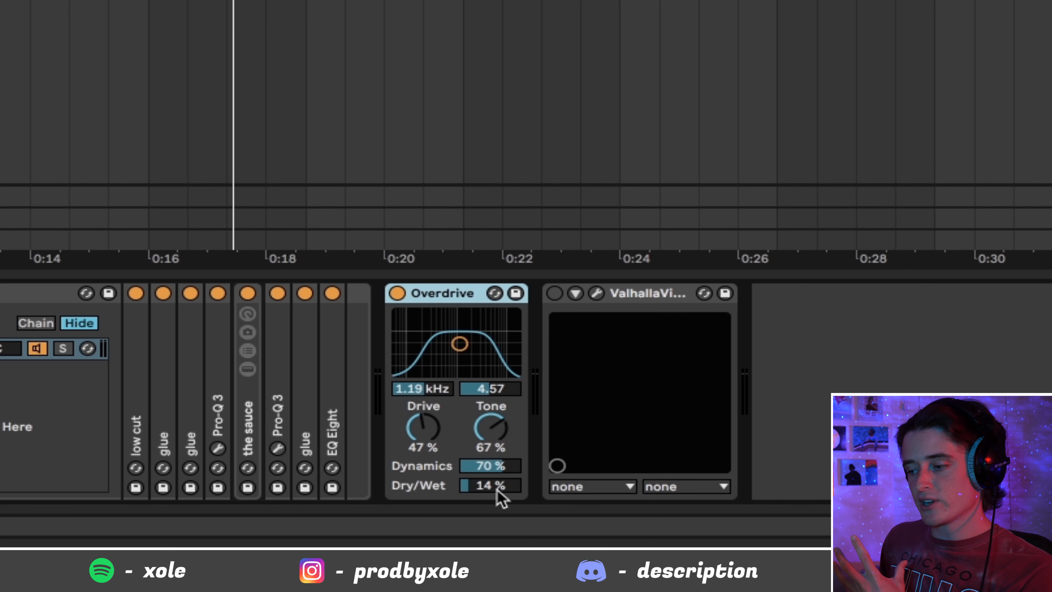
{"action": "left_click_drag", "start_coordinate": [498, 492], "coordinate": [499, 476]}
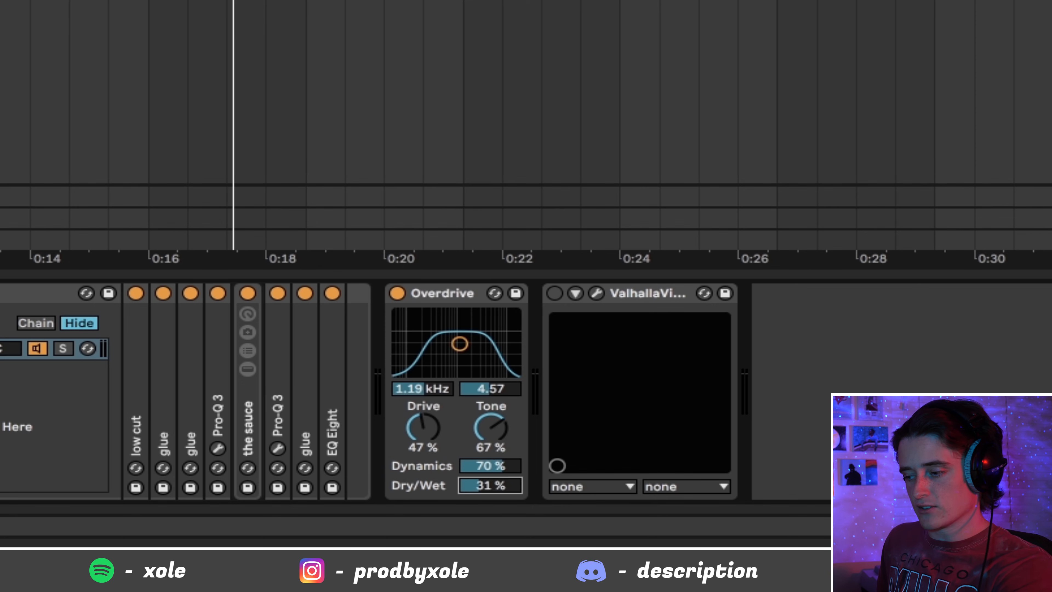
{"action": "key", "text": "space"}
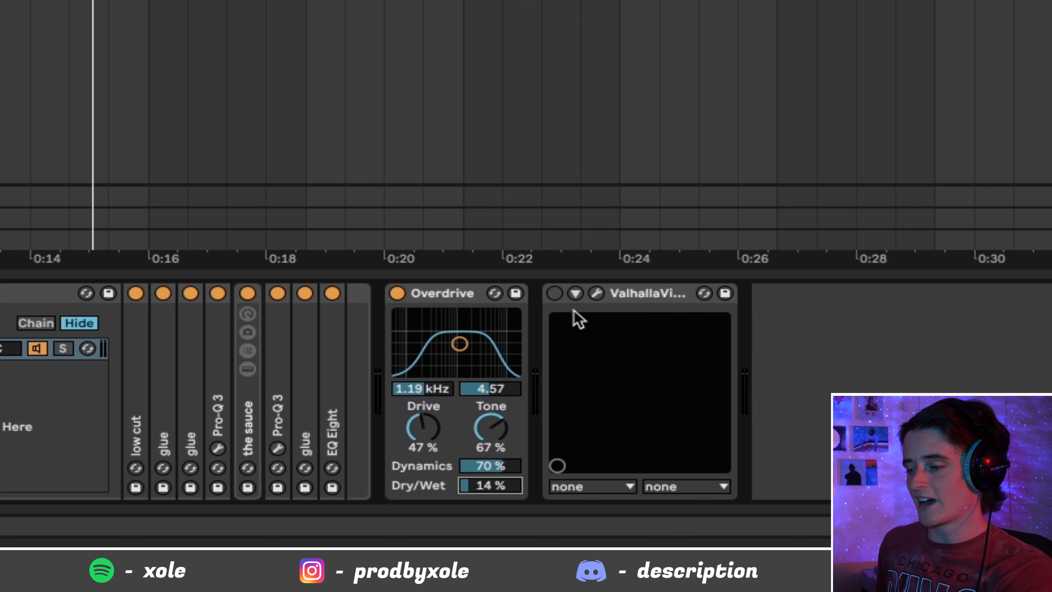
Enable ValhallaVintageVerb on the intro vocal, review its reverb settings and close its window
{"action": "left_click", "coordinate": [555, 294]}
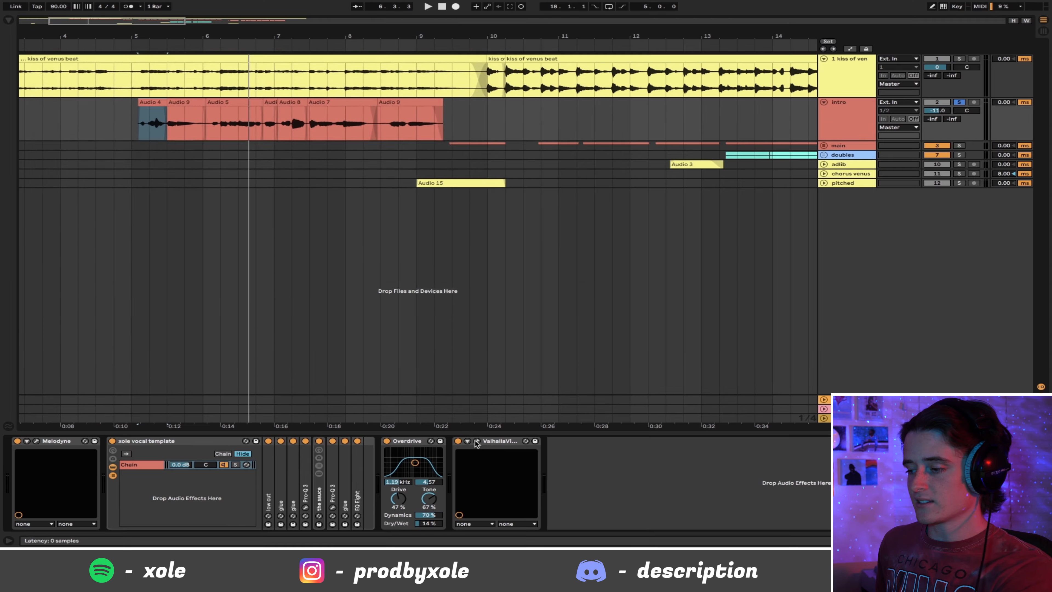
{"action": "left_click", "coordinate": [596, 294]}
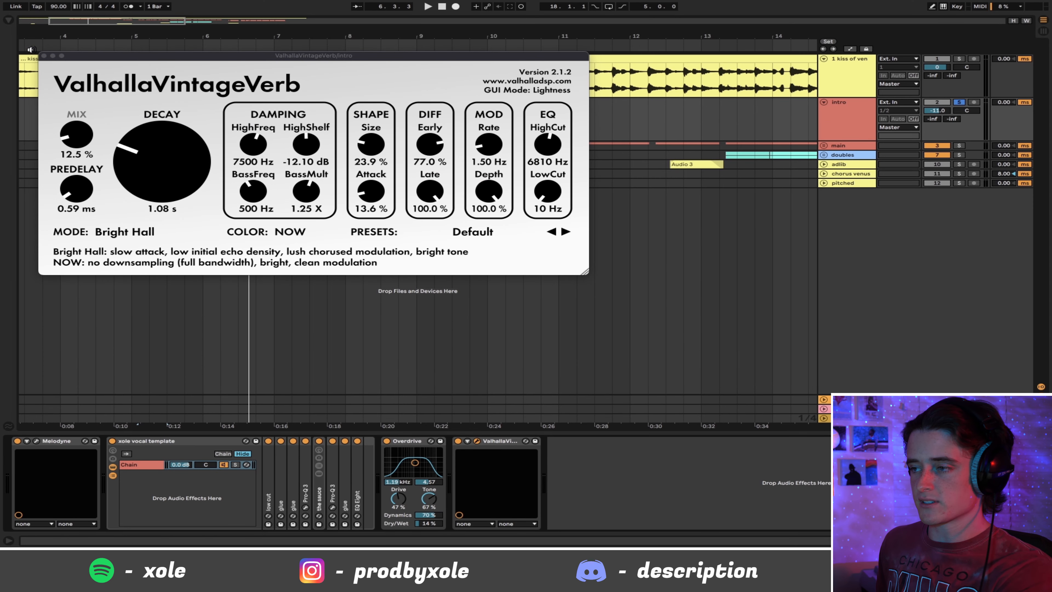
{"action": "left_click", "coordinate": [45, 55]}
Play the intro vocal with the full chain and unsolo the intro track to hear it with the beat
{"action": "key", "text": "space"}
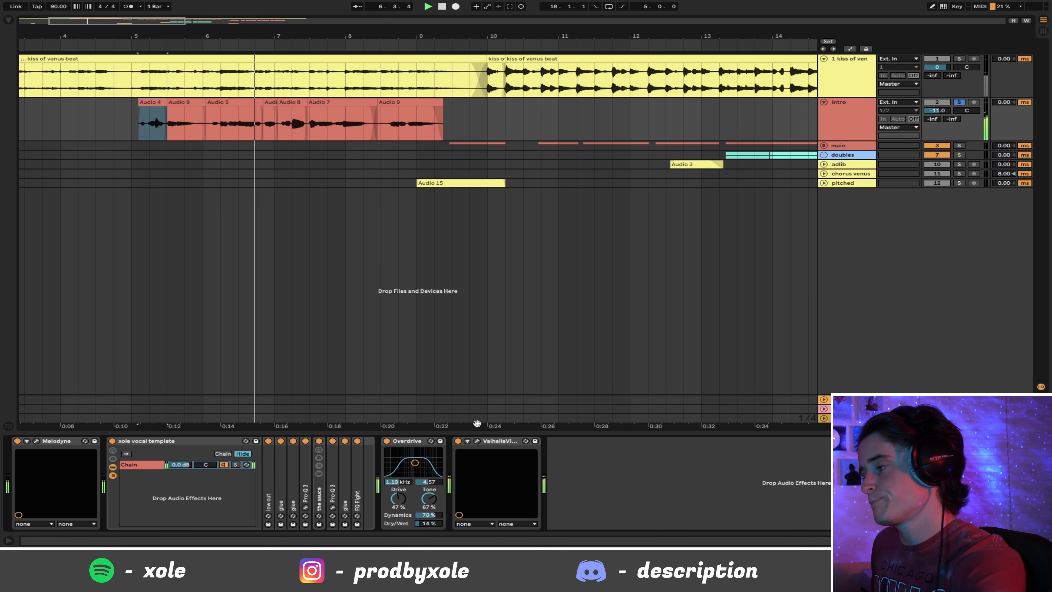
{"action": "left_click", "coordinate": [959, 102]}
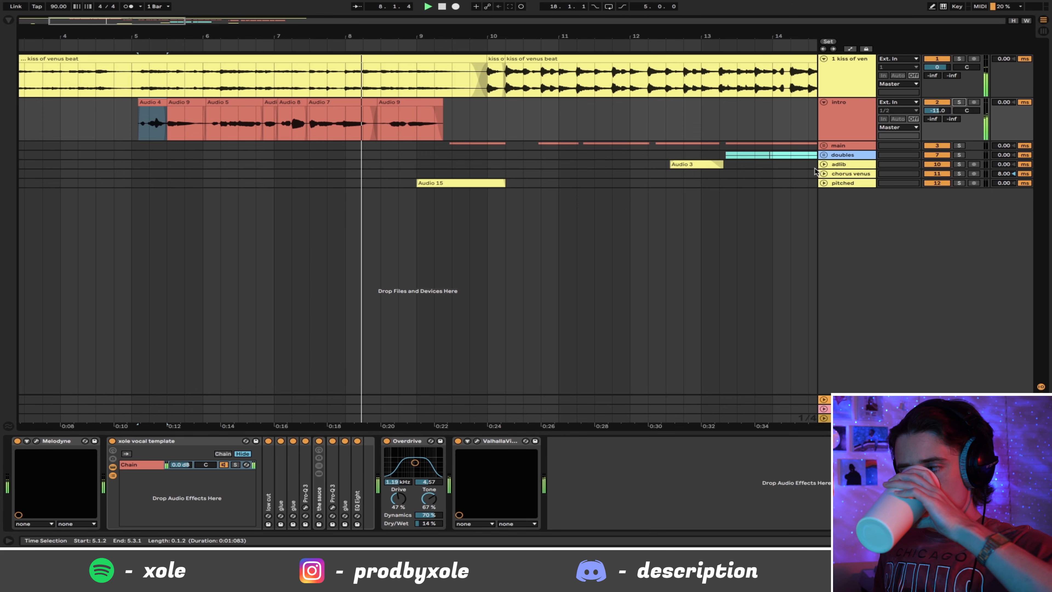
Expand the pitched track and select its Audio 15 clip at bar 9, including just the vocal portion
{"action": "left_click", "coordinate": [824, 183]}
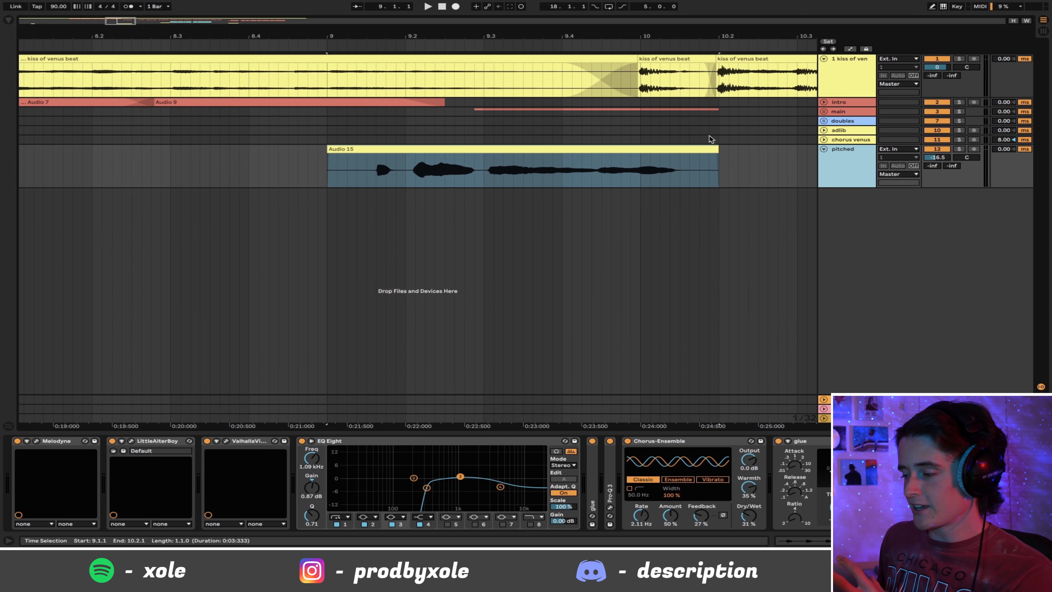
{"action": "left_click", "coordinate": [648, 148]}
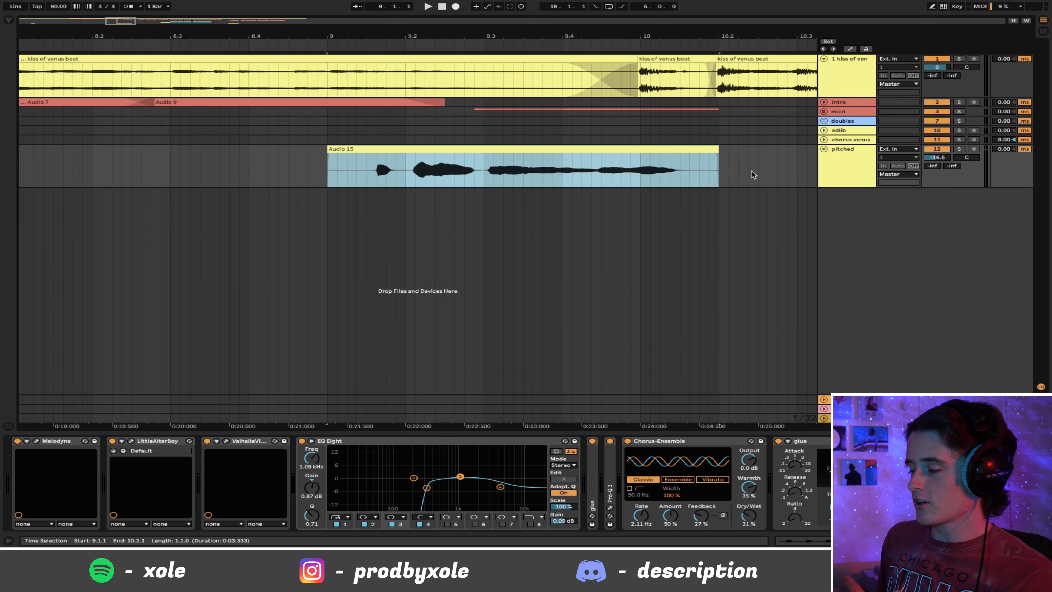
{"action": "left_click", "coordinate": [843, 164]}
{"action": "left_click", "coordinate": [671, 151]}
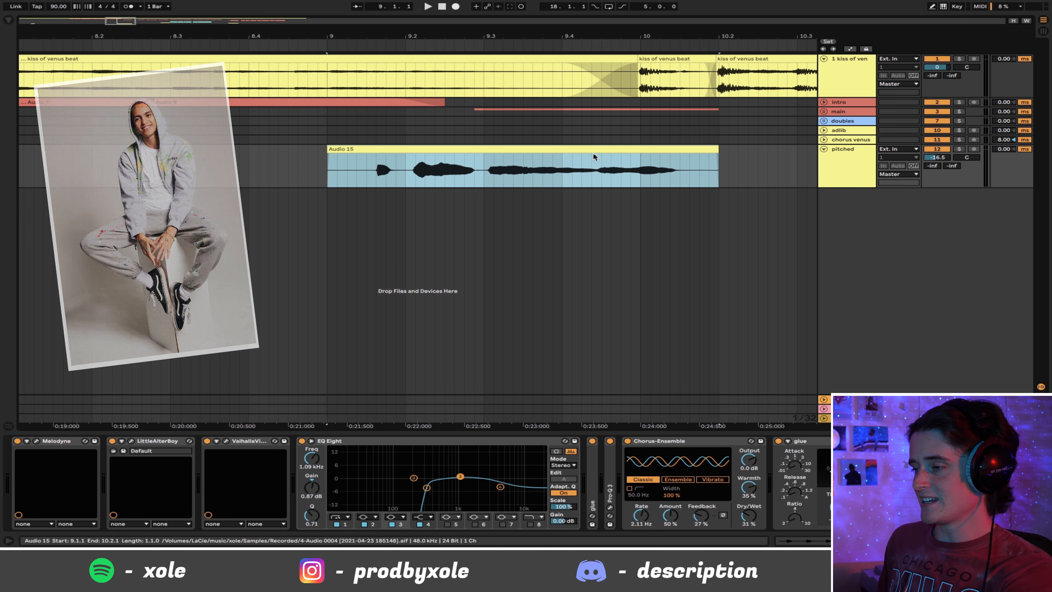
{"action": "left_click", "coordinate": [354, 169]}
{"action": "left_click_drag", "start_coordinate": [353, 169], "coordinate": [691, 174]}
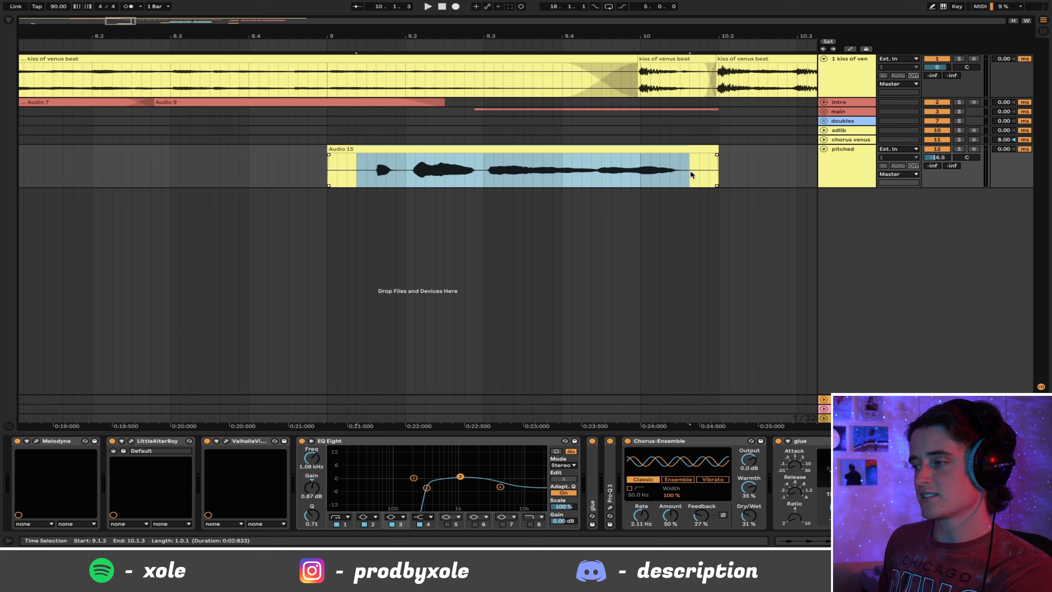
Play from just before the Audio 15 clip and solo the pitched track to hear it alone
{"action": "left_click", "coordinate": [318, 166]}
{"action": "key", "text": "space"}
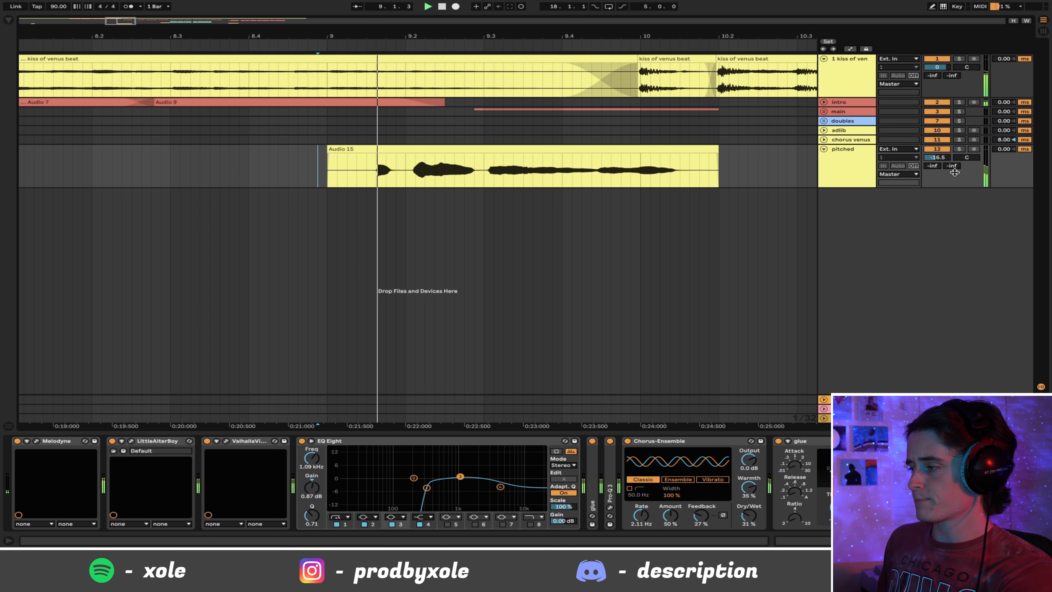
{"action": "left_click", "coordinate": [959, 149]}
{"action": "key", "text": "space"}
{"action": "key", "text": "space"}
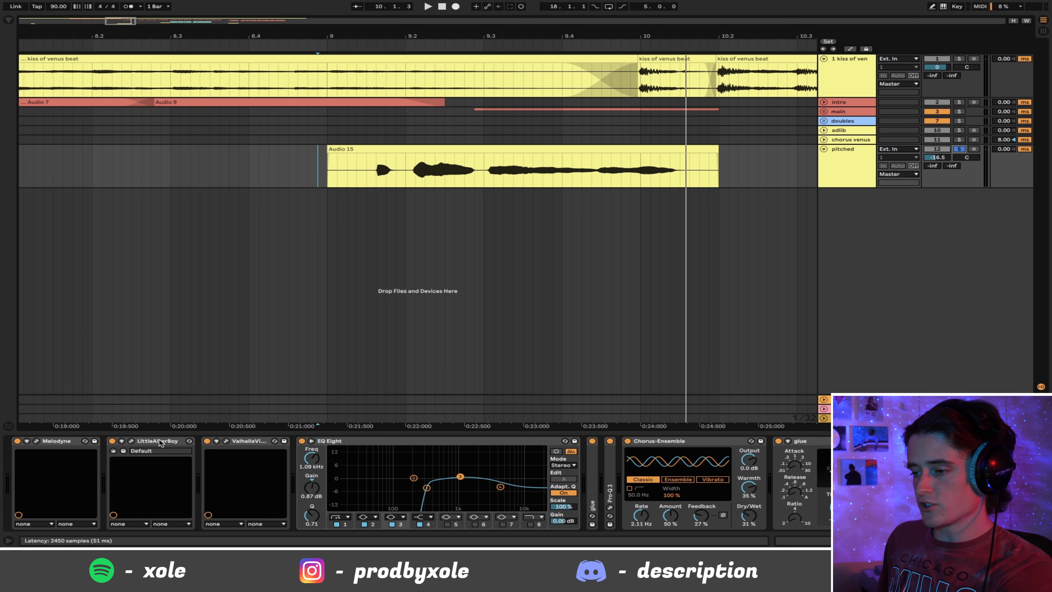
Collapse the LittleAlterBoy, ValhallaVintageVerb and first EQ Eight devices in the pitched track's effect chain
{"action": "double_click", "coordinate": [180, 441]}
{"action": "double_click", "coordinate": [187, 442]}
{"action": "double_click", "coordinate": [191, 442]}
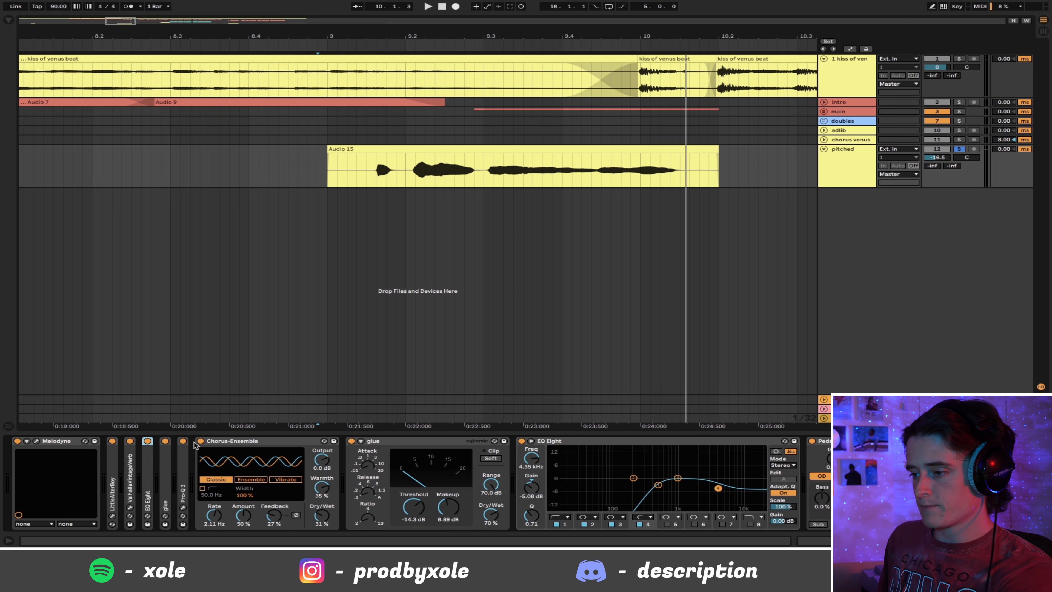
Collapse the Chorus-Ensemble, second glue, second EQ Eight and Pedal devices in the pitched track's effect chain
{"action": "double_click", "coordinate": [209, 442]}
{"action": "double_click", "coordinate": [244, 442]}
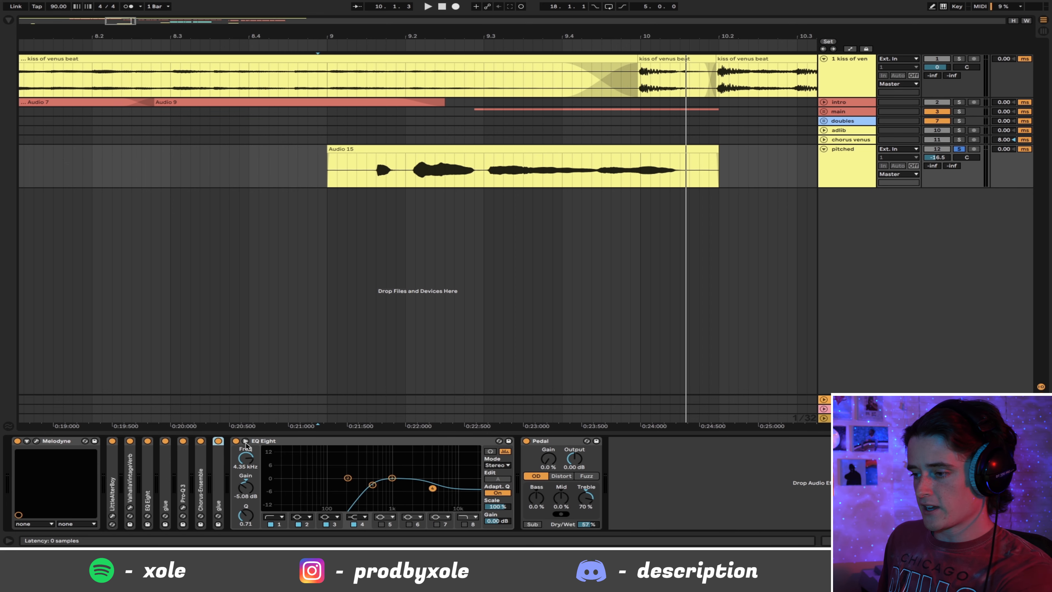
{"action": "double_click", "coordinate": [274, 442]}
{"action": "double_click", "coordinate": [286, 442]}
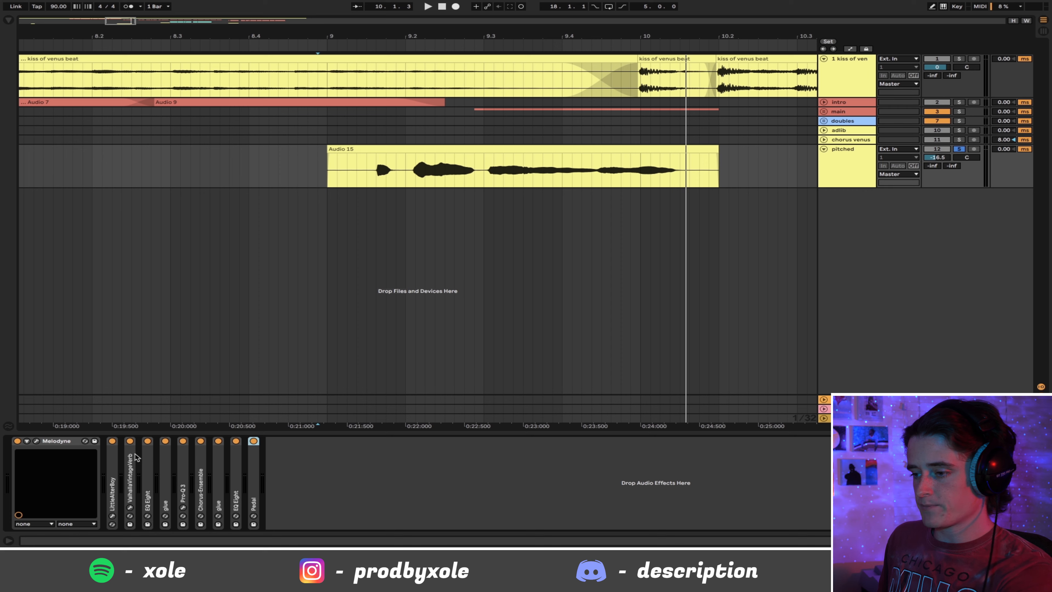
Switch off every device in the pitched track's chain, from LittleAlterBoy through Pedal as well as Melodyne
{"action": "left_click", "coordinate": [114, 453], "text": "shift"}
{"action": "left_click", "coordinate": [112, 443]}
{"action": "key", "text": "space"}
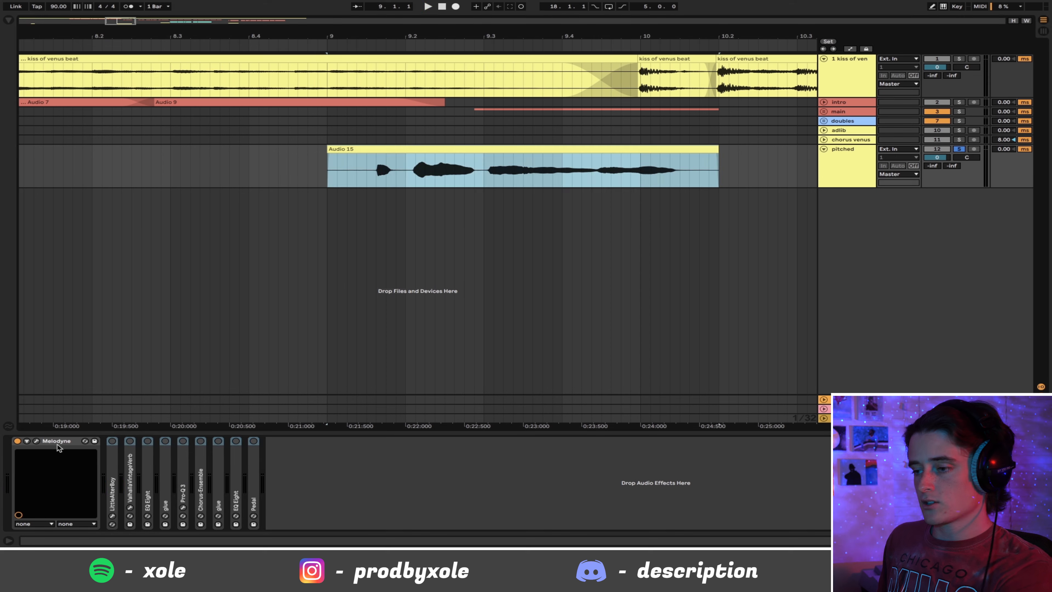
{"action": "left_click", "coordinate": [47, 443]}
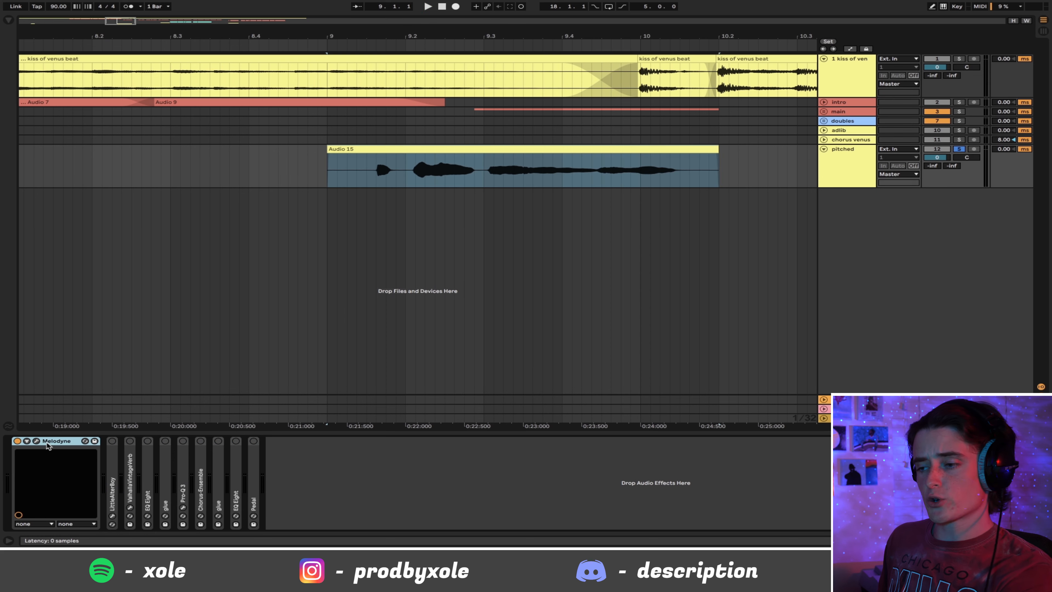
{"action": "left_click", "coordinate": [17, 441]}
Select the Audio 15 clip and play it to hear the vocal dry
{"action": "left_click", "coordinate": [465, 148]}
{"action": "left_click", "coordinate": [460, 160]}
{"action": "left_click", "coordinate": [460, 150]}
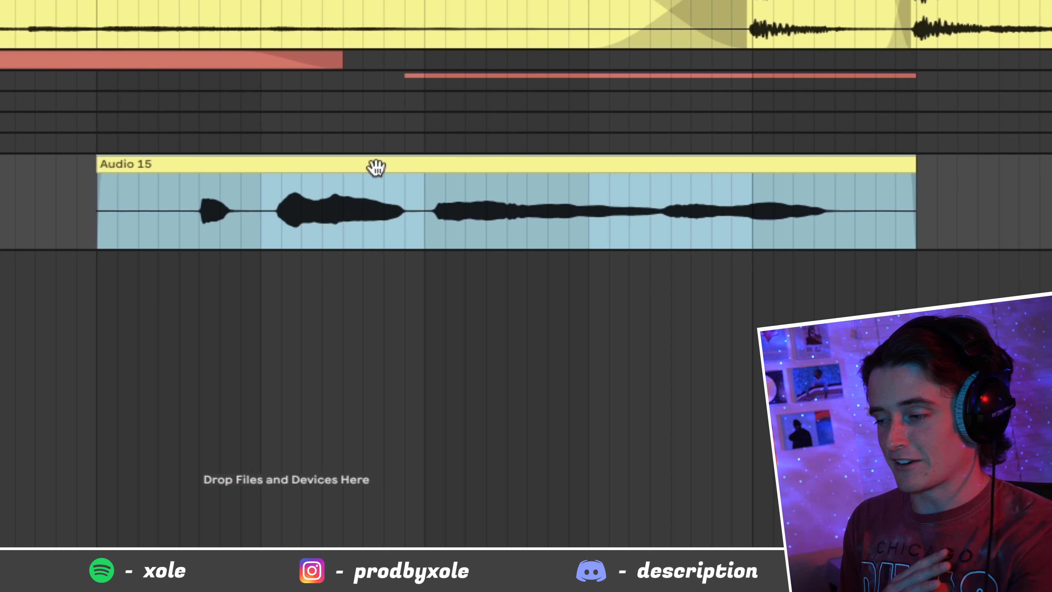
{"action": "key", "text": "space"}
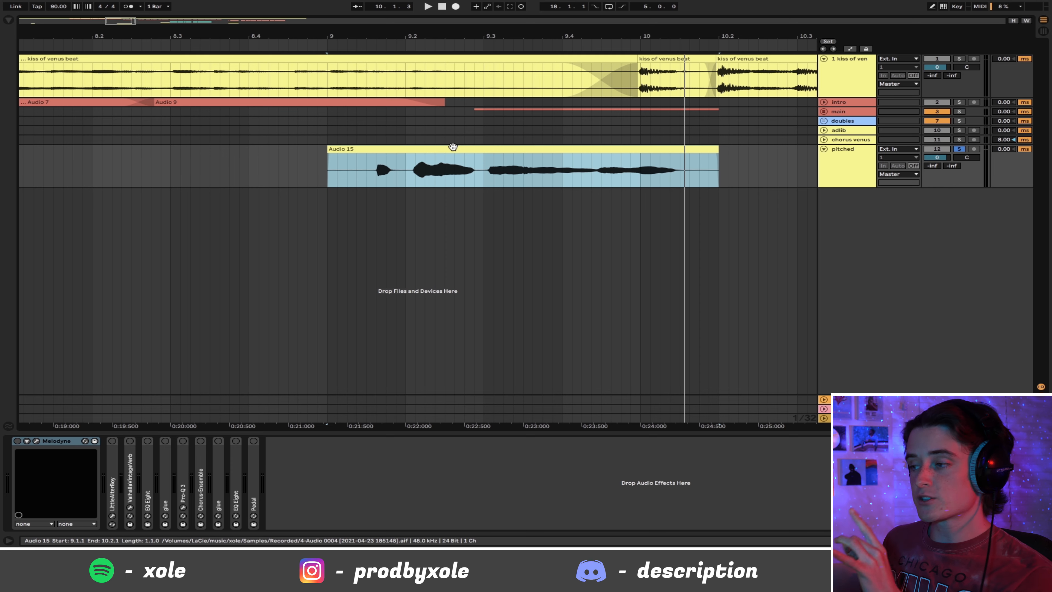
Transpose the first kiss of venus beat clip to -3 st, solo the beat track and play it from 8.2.2
{"action": "double_click", "coordinate": [510, 56]}
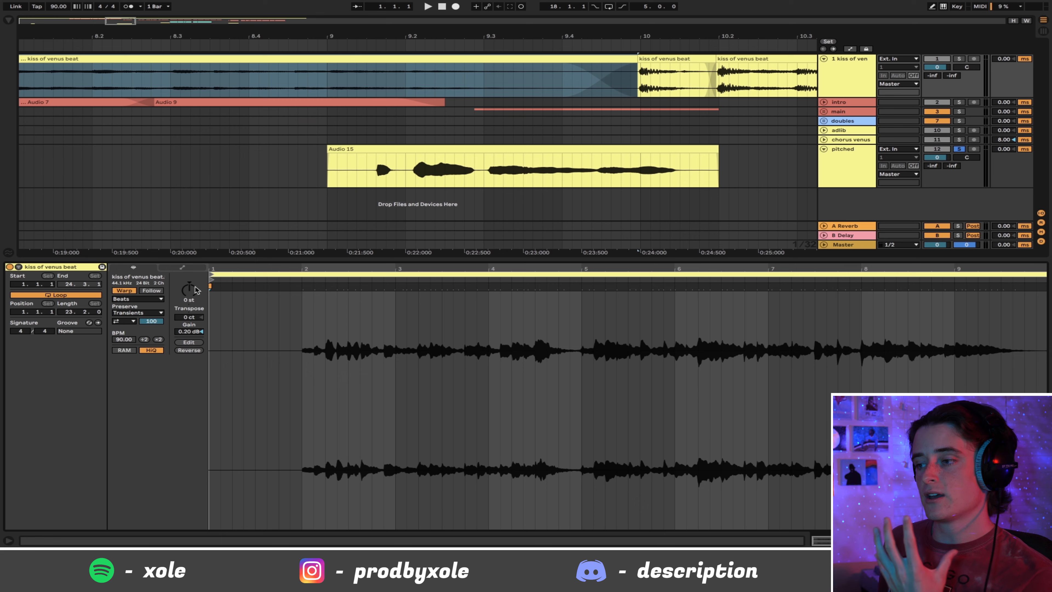
{"action": "left_click_drag", "start_coordinate": [192, 289], "coordinate": [192, 297]}
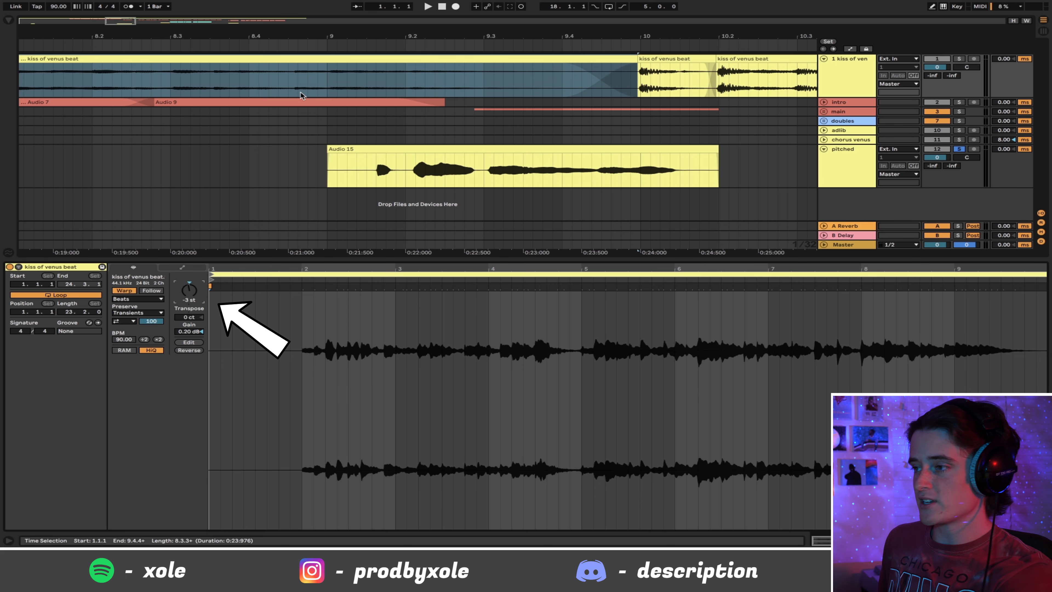
{"action": "left_click", "coordinate": [963, 60]}
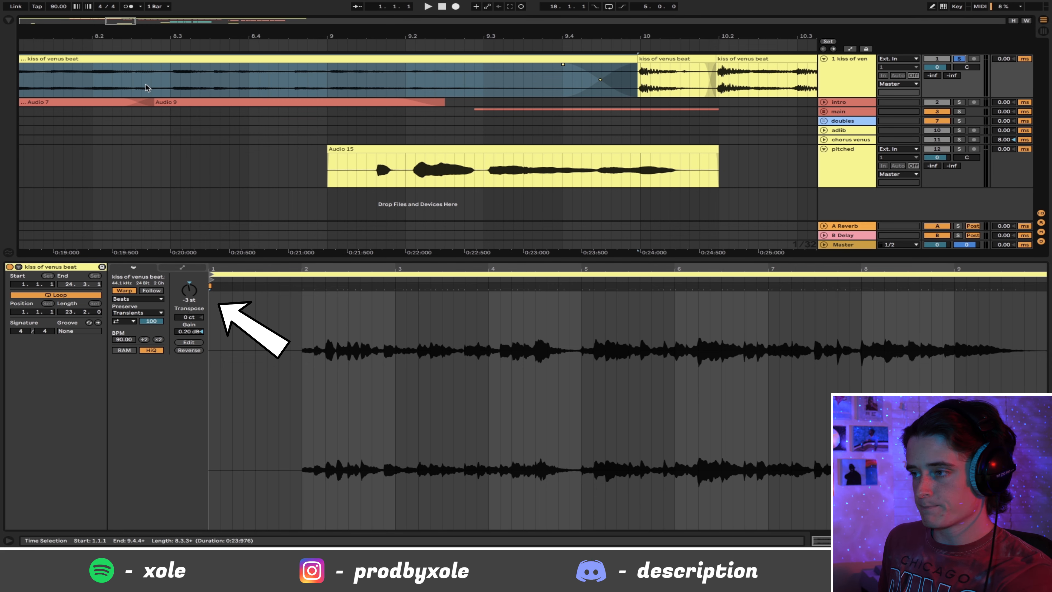
{"action": "left_click", "coordinate": [124, 85]}
{"action": "key", "text": "space"}
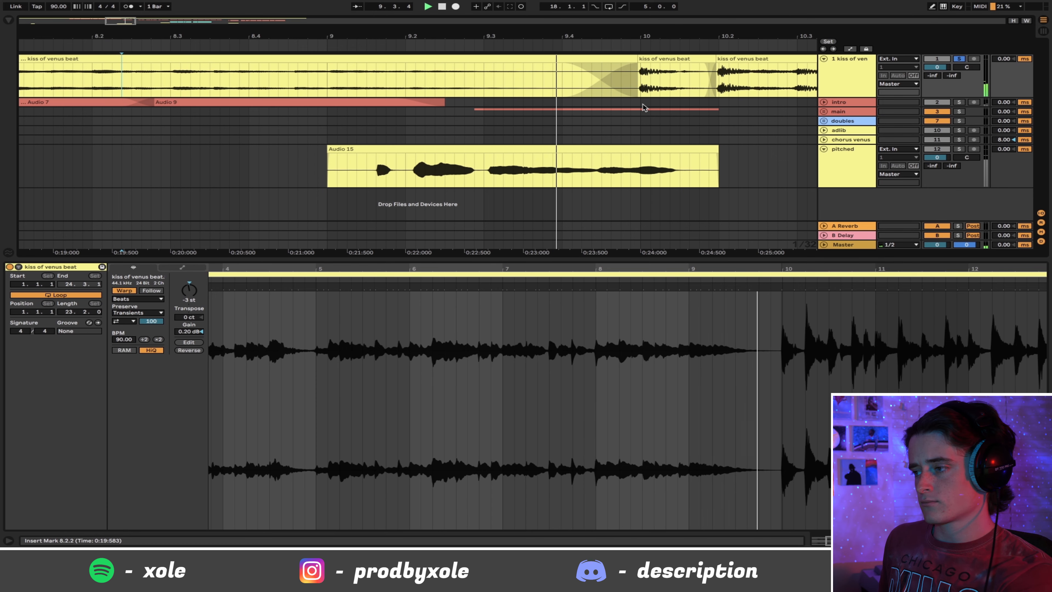
Solo the pitched track together with the beat and play both from 8.3.4 to hear the dry vocal against the transposed beat
{"action": "left_click", "coordinate": [960, 149]}
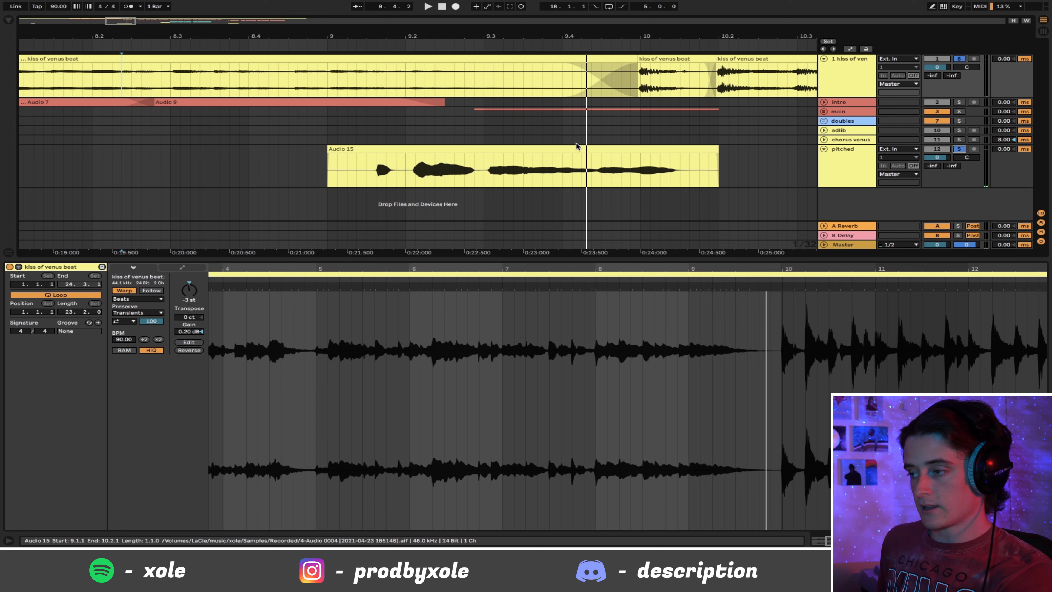
{"action": "left_click", "coordinate": [566, 145]}
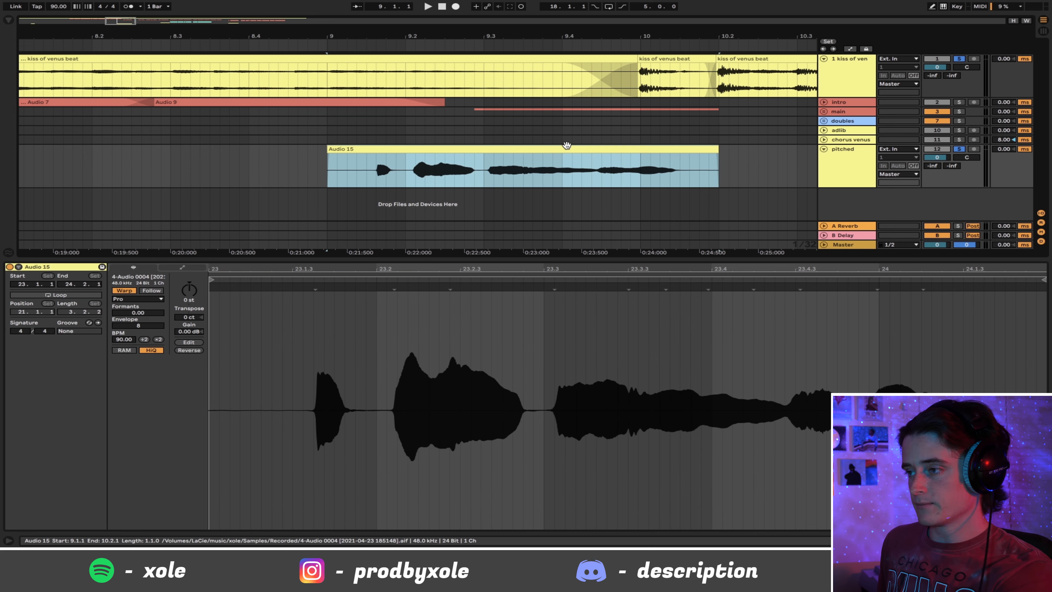
{"action": "left_click", "coordinate": [228, 77]}
{"action": "key", "text": "space"}
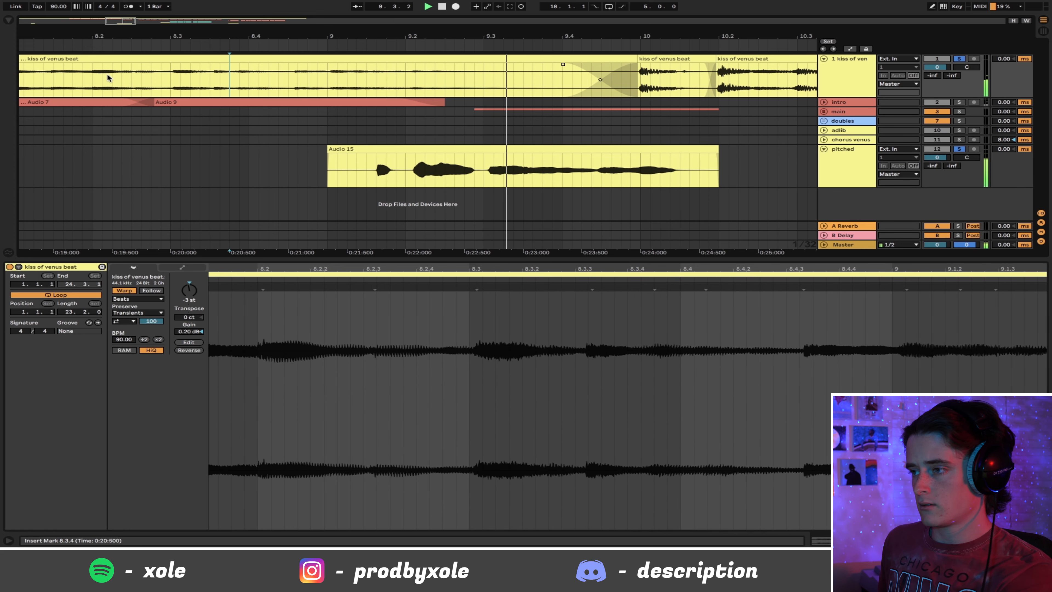
{"action": "key", "text": "space"}
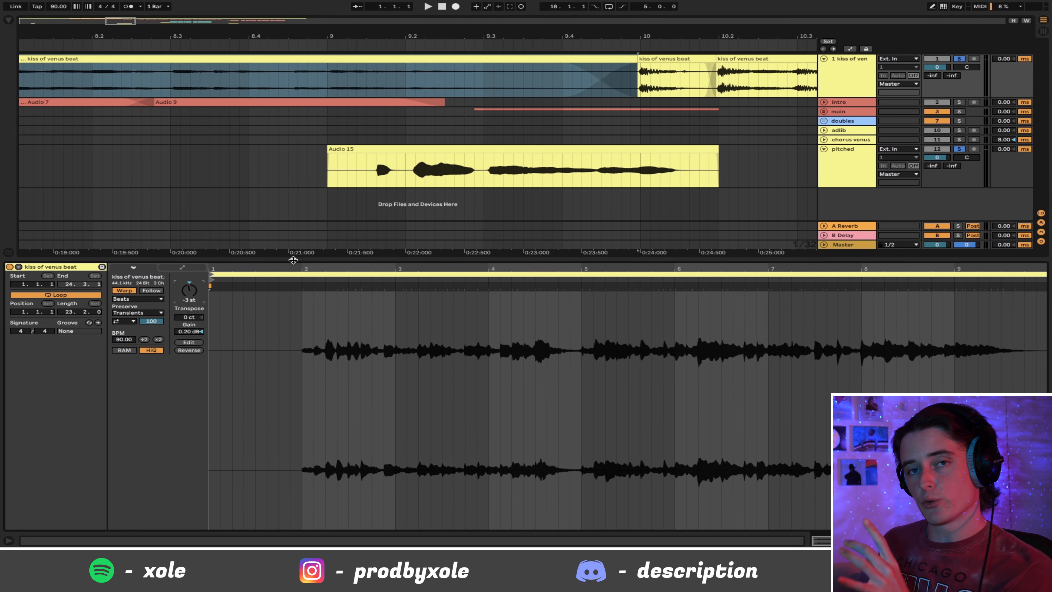
Reset the first kiss of venus beat clip's transposition to 0 st
{"action": "left_click", "coordinate": [487, 151]}
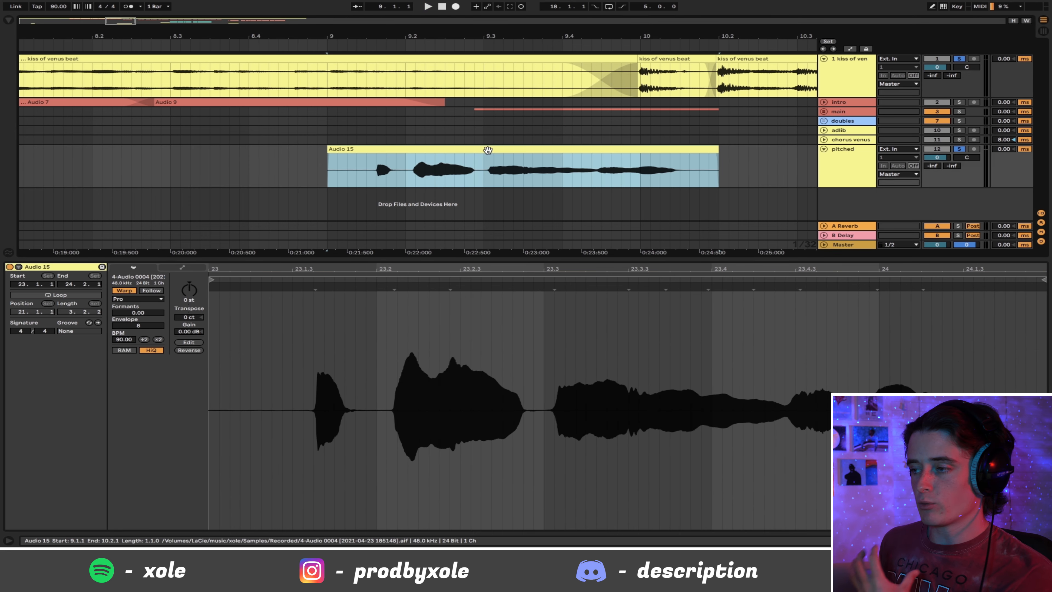
{"action": "left_click", "coordinate": [476, 60]}
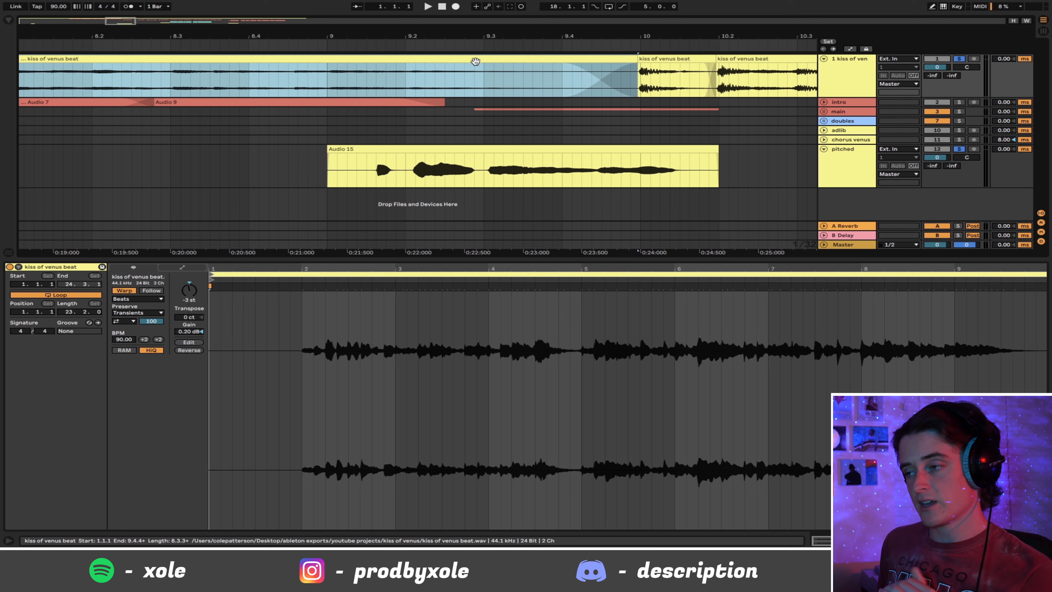
{"action": "left_click", "coordinate": [189, 290]}
{"action": "key", "text": "Delete"}
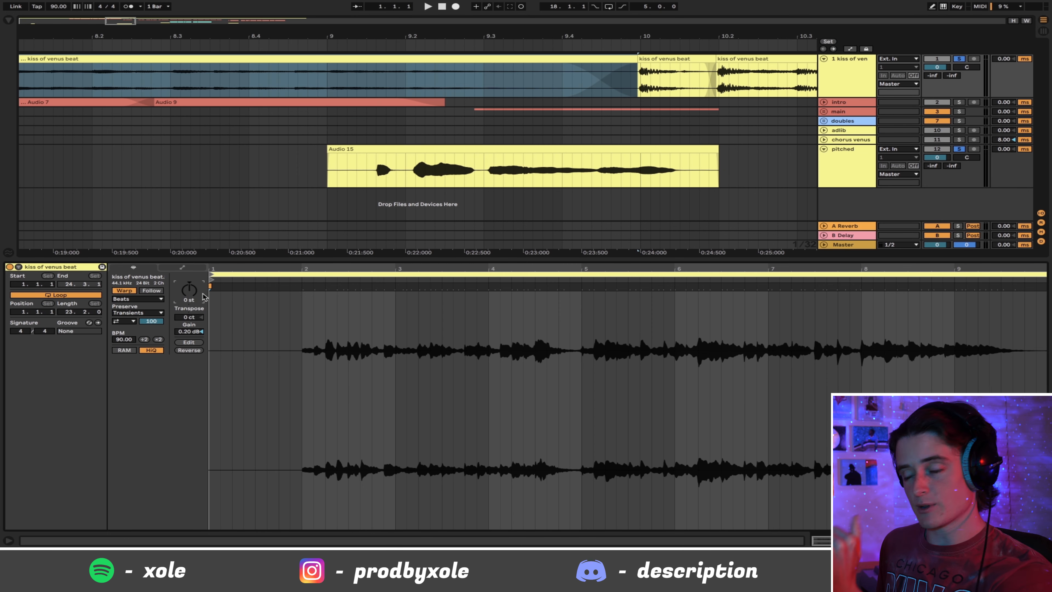
Return to the pitched track's devices, expand LittleAlterBoy and switch Melodyne on
{"action": "key", "text": "shift+Tab"}
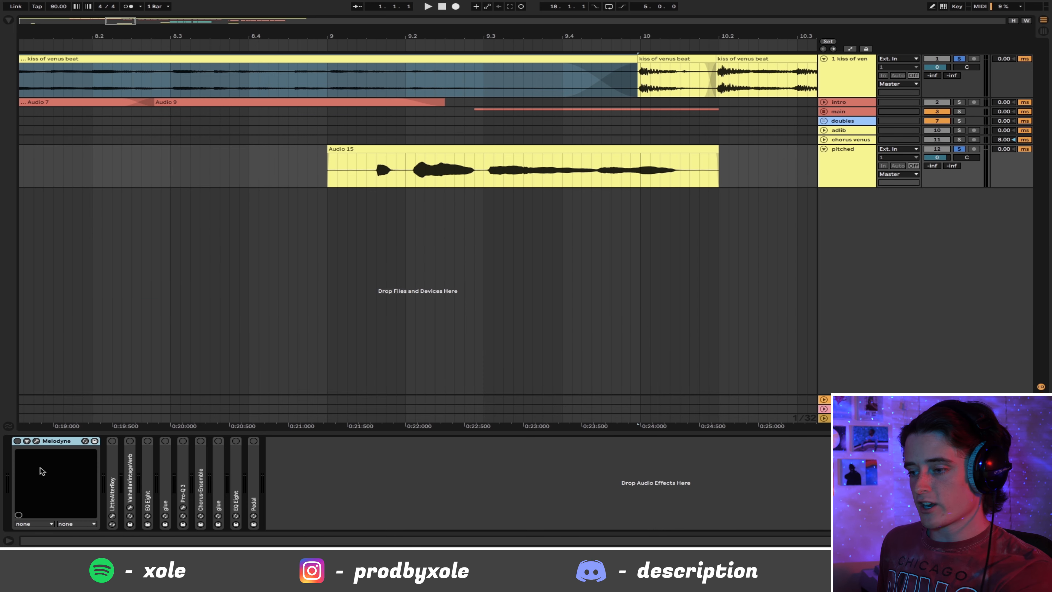
{"action": "double_click", "coordinate": [113, 463]}
{"action": "left_click", "coordinate": [17, 441]}
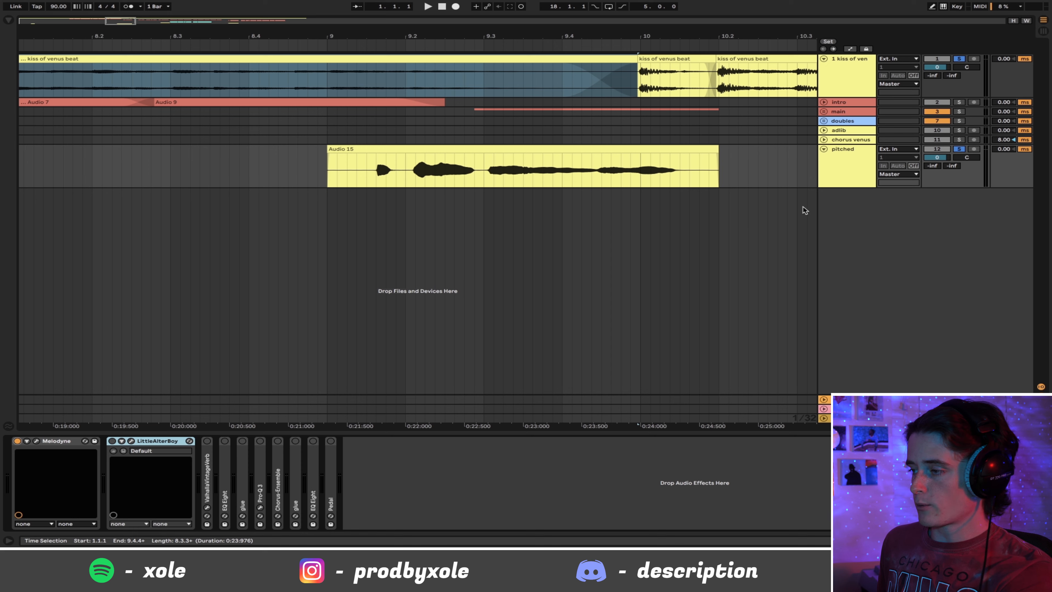
Unsolo the beat track and play the Audio 15 clip alone with only Melodyne active
{"action": "left_click", "coordinate": [959, 59]}
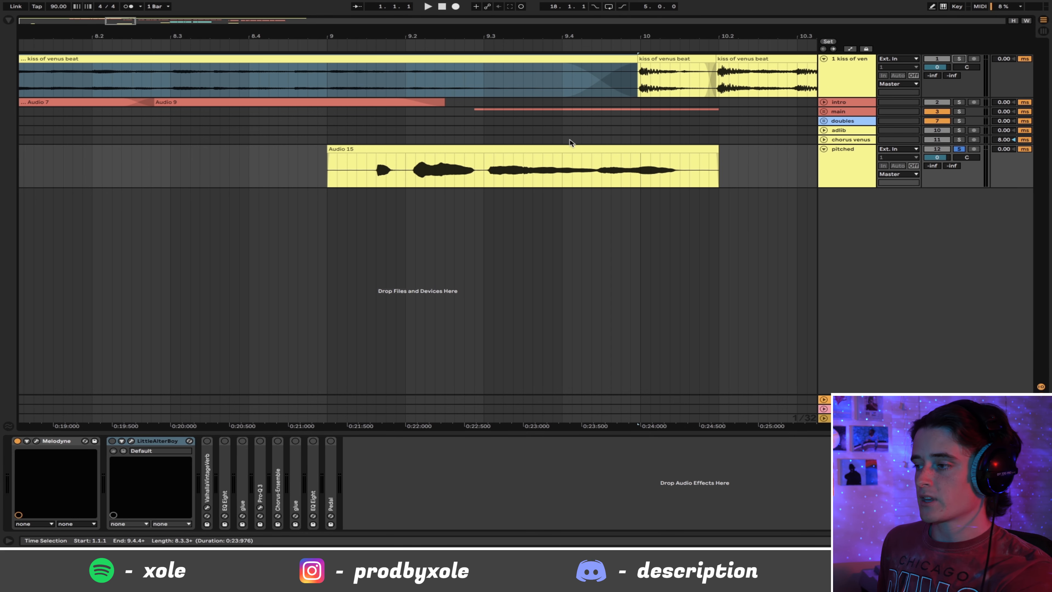
{"action": "left_click", "coordinate": [550, 146]}
{"action": "key", "text": "space"}
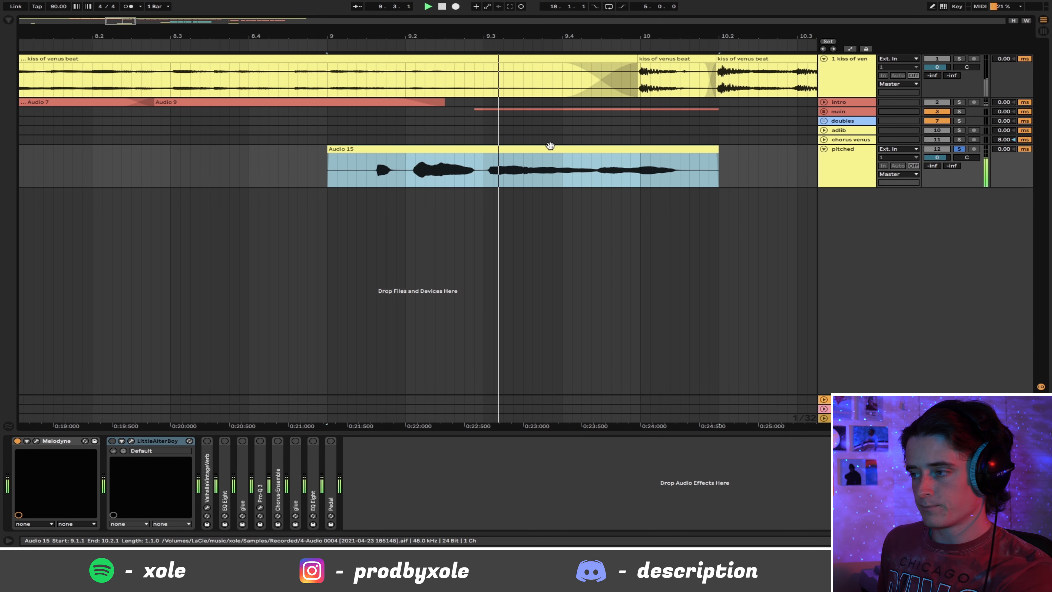
{"action": "key", "text": "space"}
Unsolo the pitched track and play from 8.2.3 to hear the Melodyne-tuned vocal with the whole mix
{"action": "left_click", "coordinate": [132, 168]}
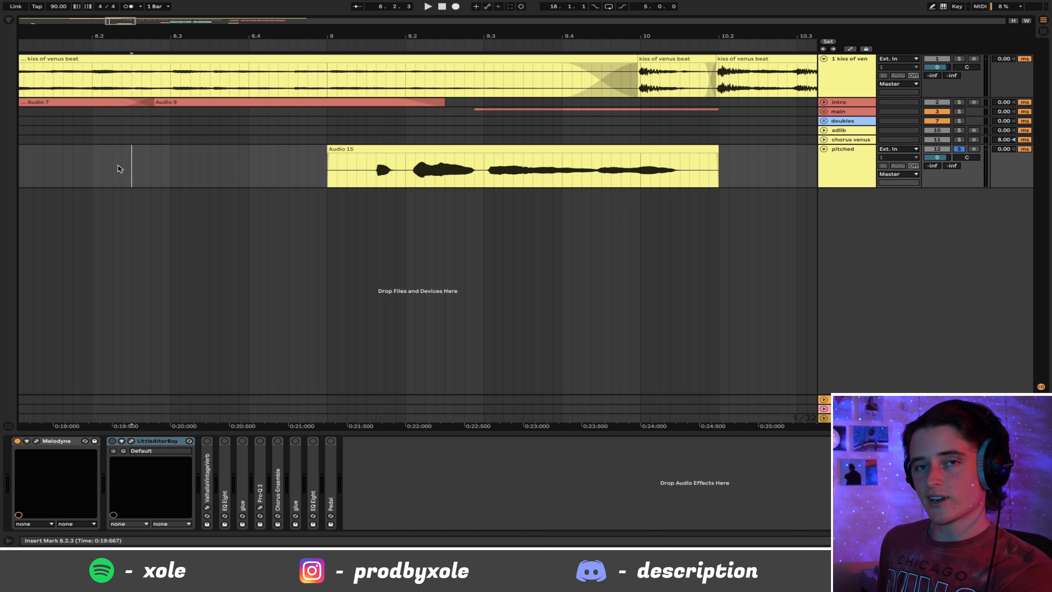
{"action": "left_click", "coordinate": [959, 150]}
{"action": "left_click", "coordinate": [608, 177]}
{"action": "key", "text": "space"}
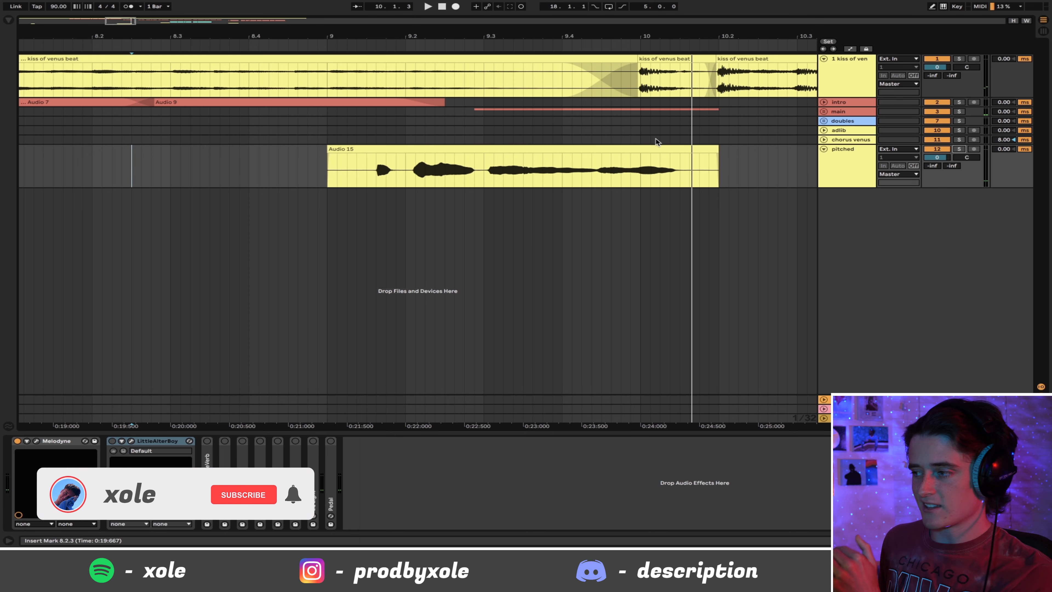
Switch on LittleAlterBoy for the pitched vocal and view its pitch, formant and mode settings
{"action": "left_click", "coordinate": [653, 146]}
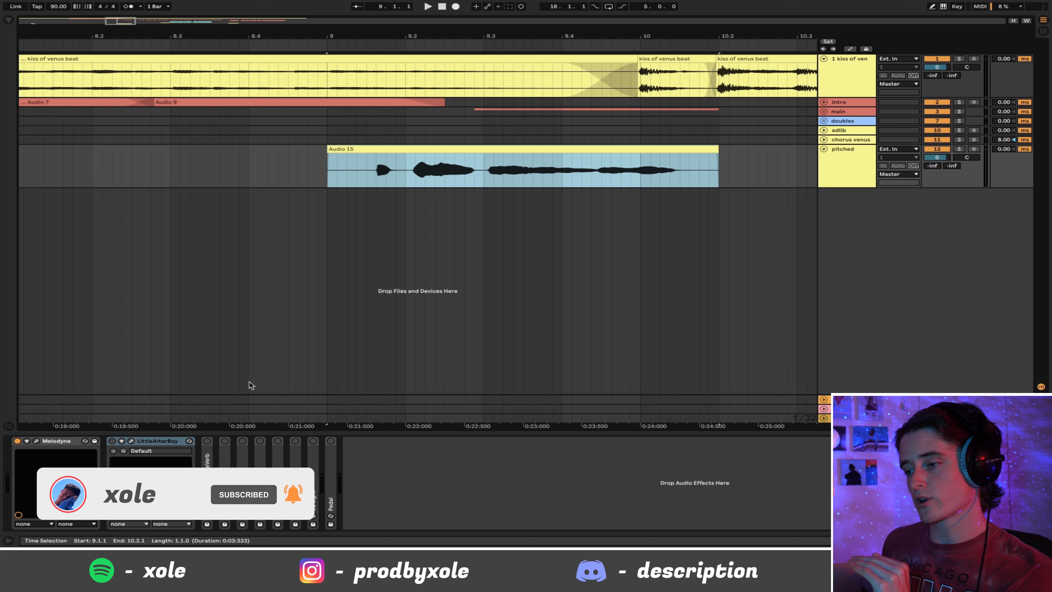
{"action": "left_click", "coordinate": [112, 440]}
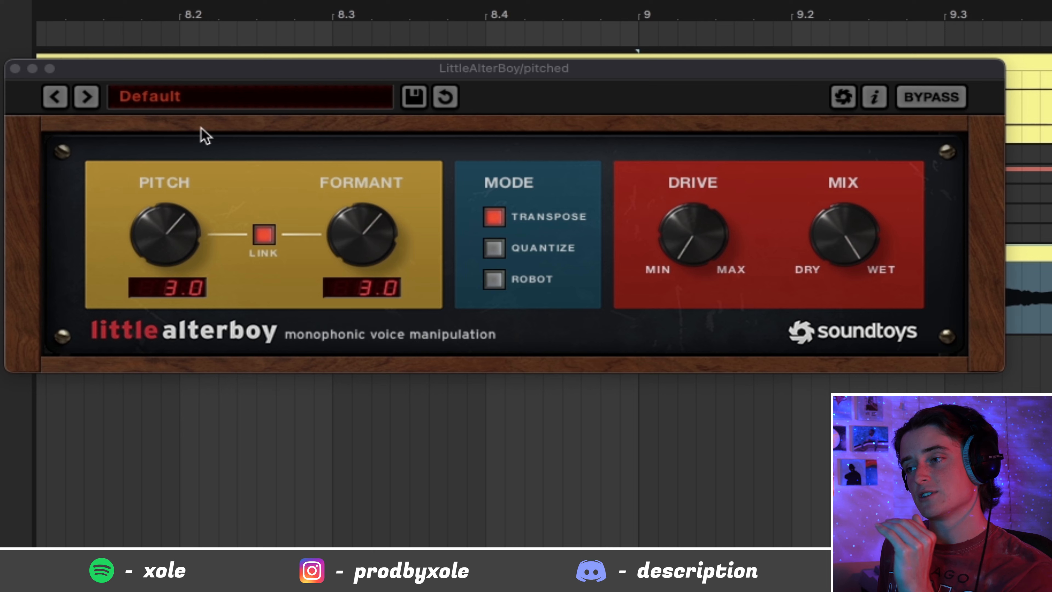
{"action": "left_click", "coordinate": [15, 69]}
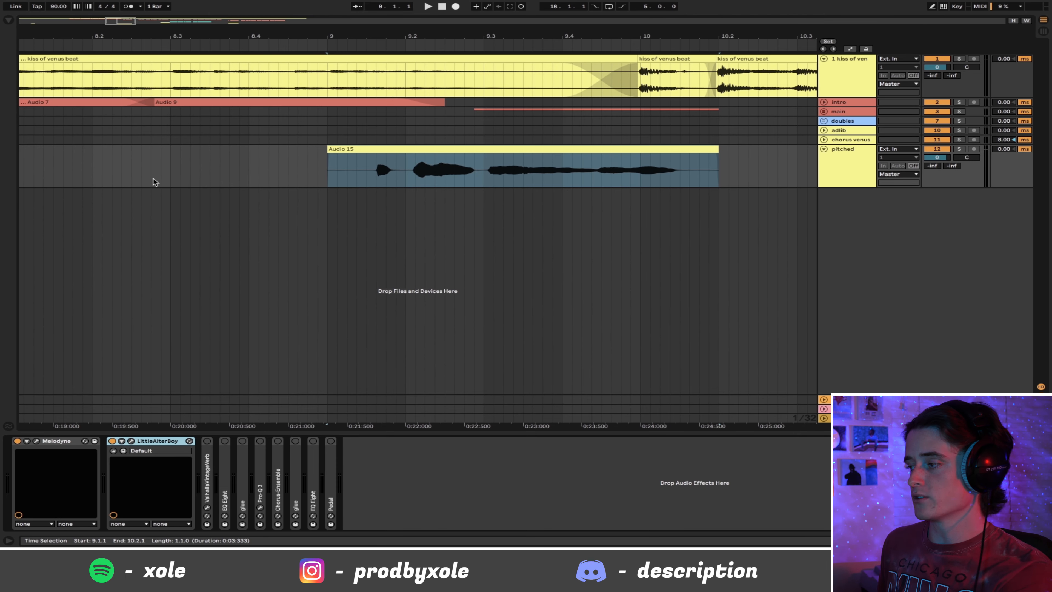
Play the vocal with LittleAlterBoy in the whole mix from 8.2.4, and again with the pitched track soloed
{"action": "left_click", "coordinate": [150, 169]}
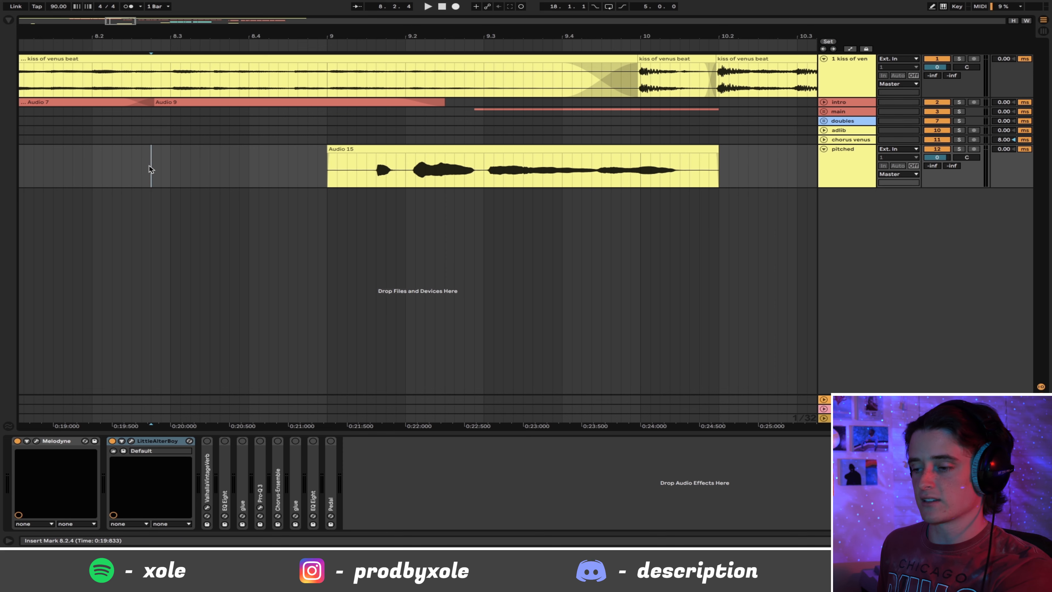
{"action": "key", "text": "space"}
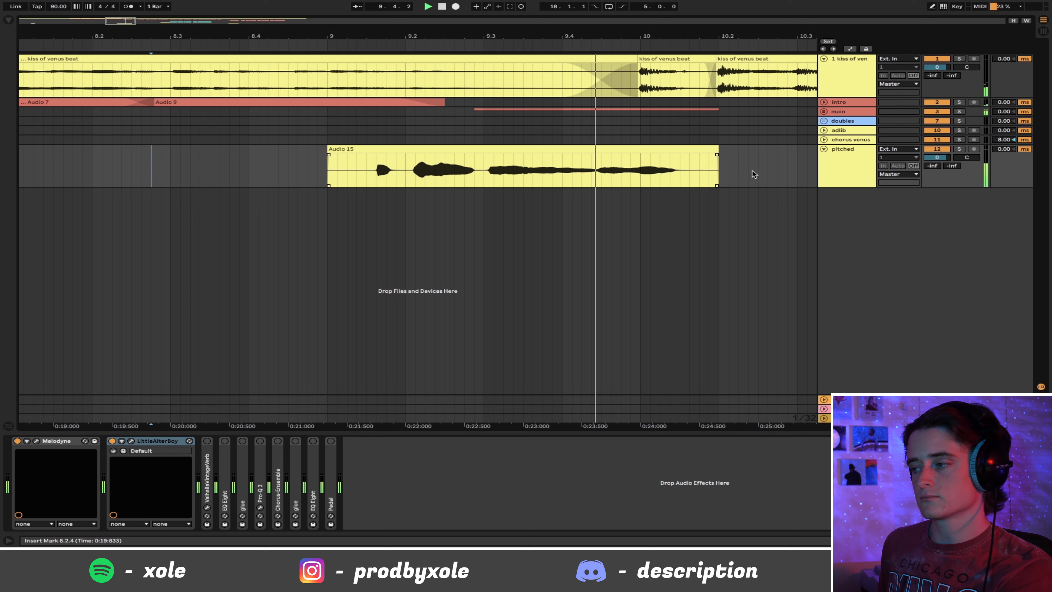
{"action": "key", "text": "space"}
{"action": "left_click", "coordinate": [959, 149]}
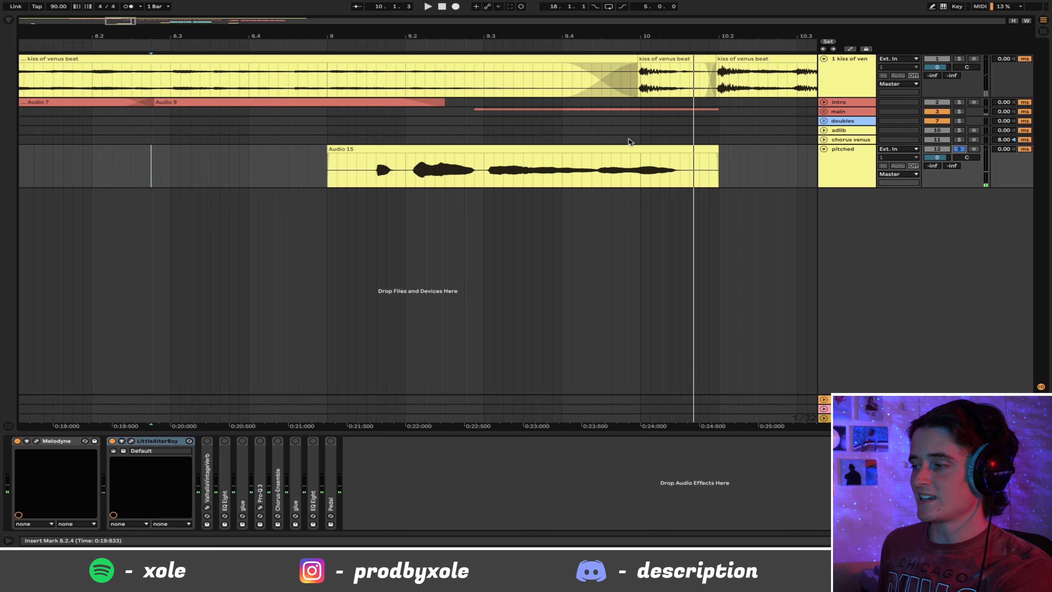
{"action": "left_click", "coordinate": [625, 147]}
{"action": "key", "text": "space"}
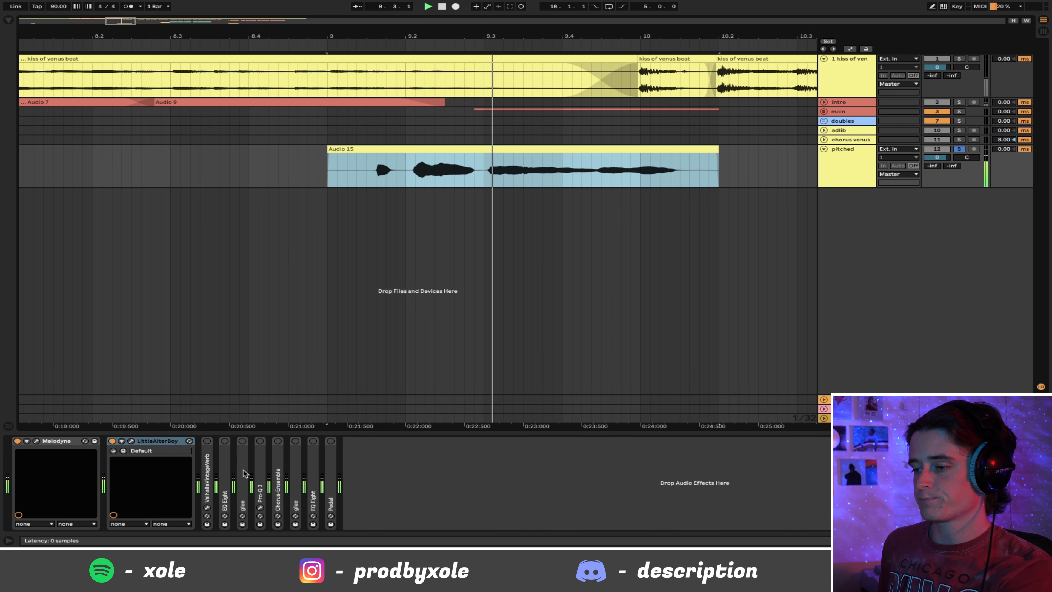
Switch on all devices from ValhallaVintageVerb through Pedal and play the soloed Audio 15 clip with the full chain
{"action": "left_click", "coordinate": [207, 464]}
{"action": "left_click", "coordinate": [331, 452], "text": "shift"}
{"action": "key", "text": "space"}
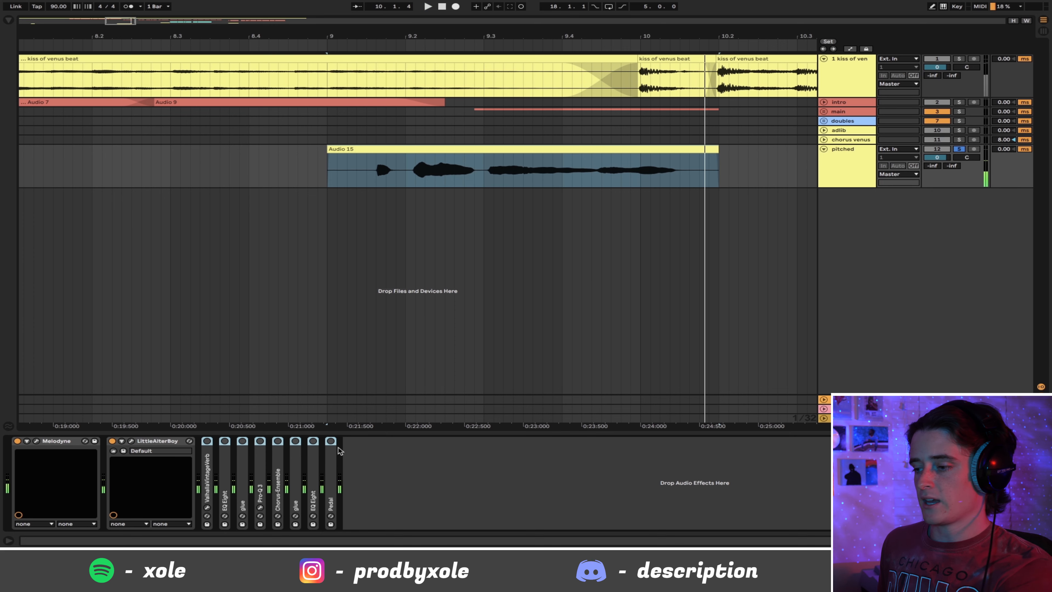
{"action": "key", "text": "space"}
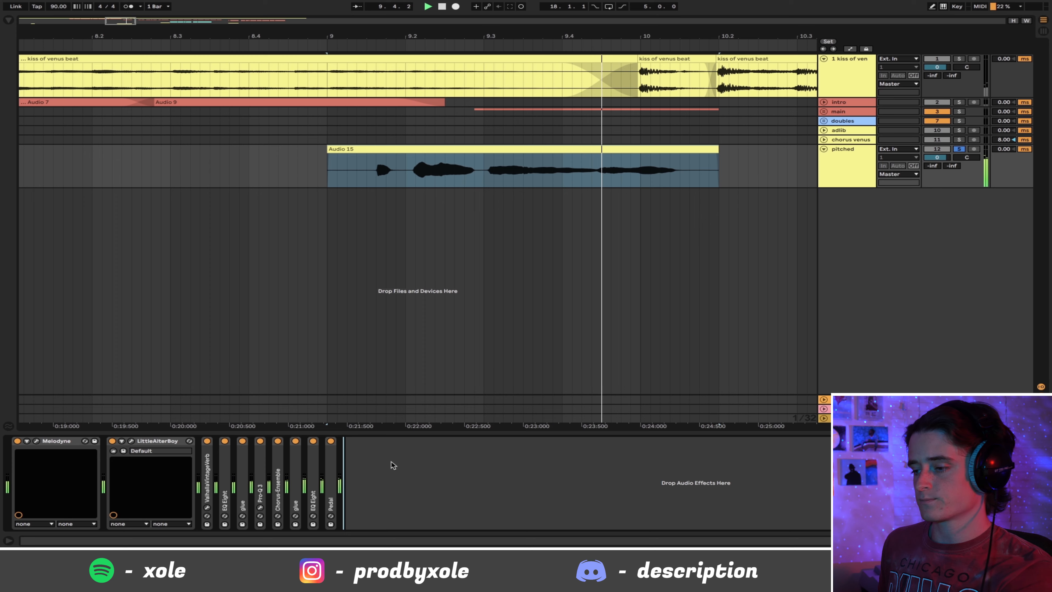
{"action": "key", "text": "space"}
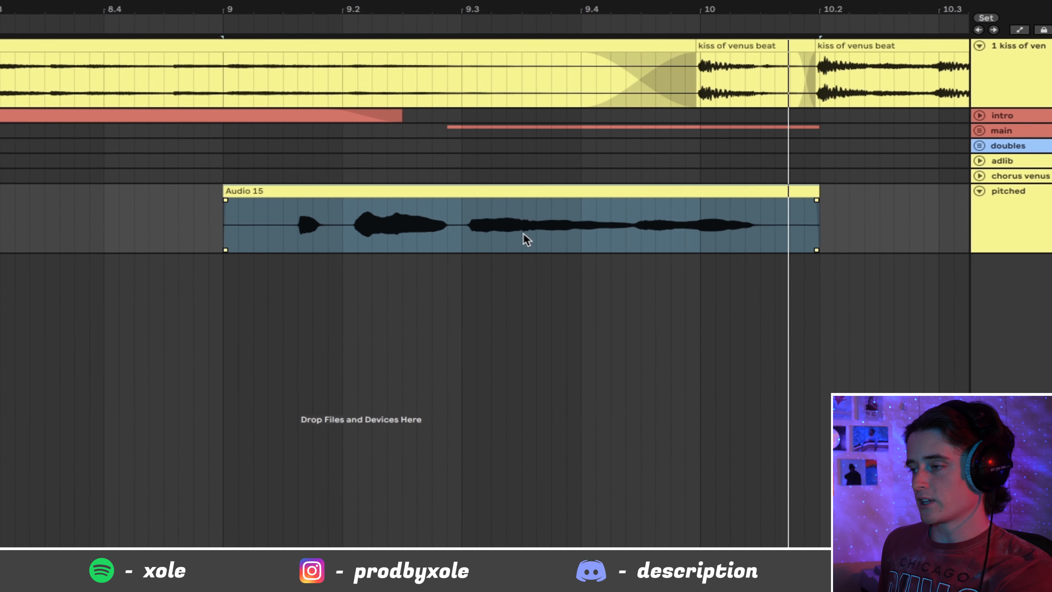
Play from 8.2.2 with the pitched track unsoloed to hear its full chain in the mix
{"action": "left_click", "coordinate": [217, 148]}
{"action": "left_click", "coordinate": [216, 138]}
{"action": "key", "text": "space"}
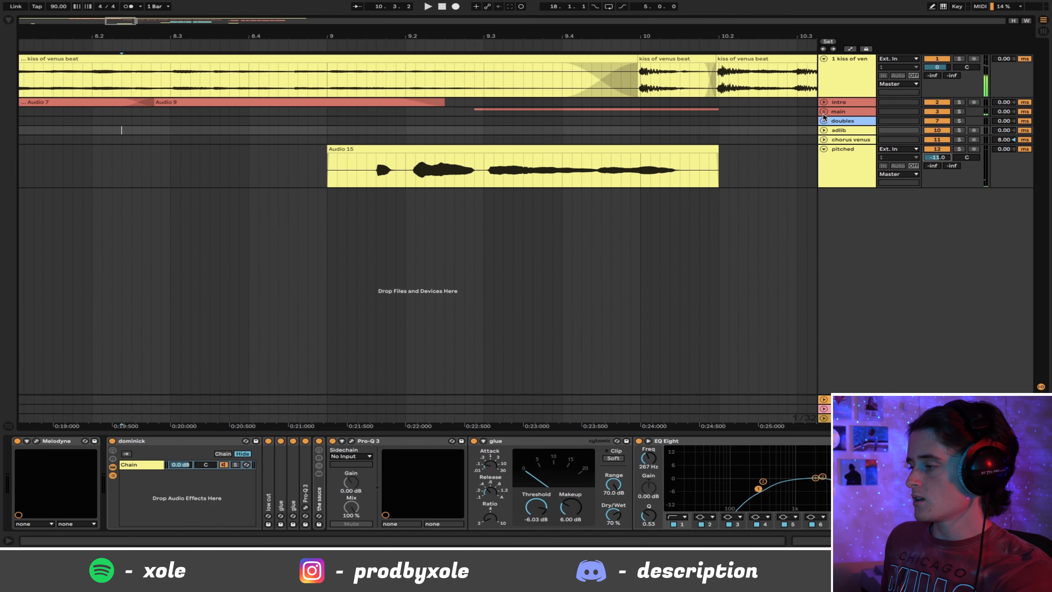
Expand the main group to show its main, chorus and chorus 2 tracks
{"action": "left_click", "coordinate": [825, 112]}
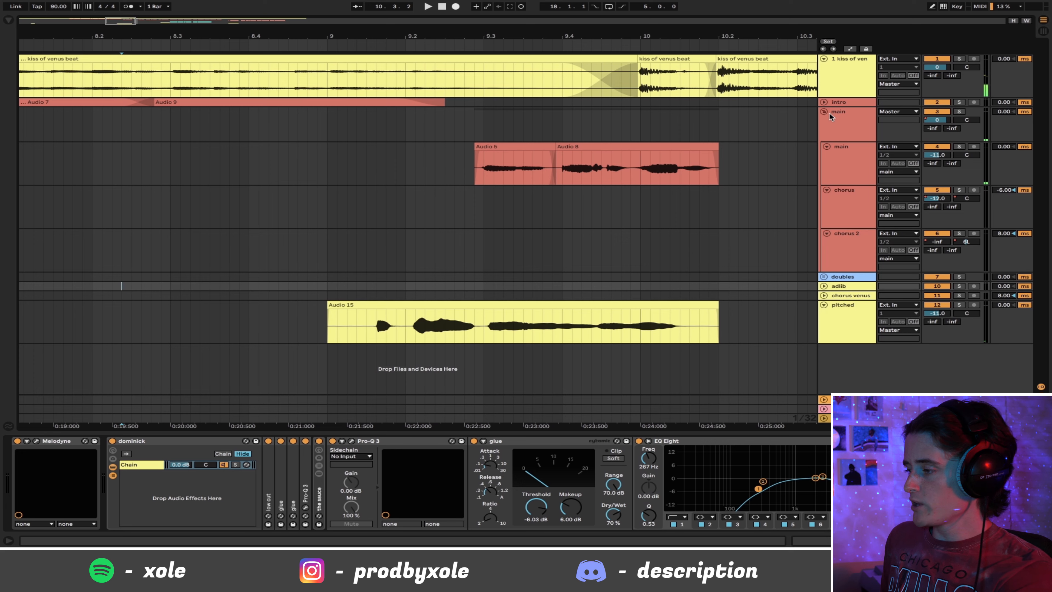
Examine the effect chains of the main group, its main track with the dominick rack folded, and the intro track
{"action": "left_click", "coordinate": [864, 127]}
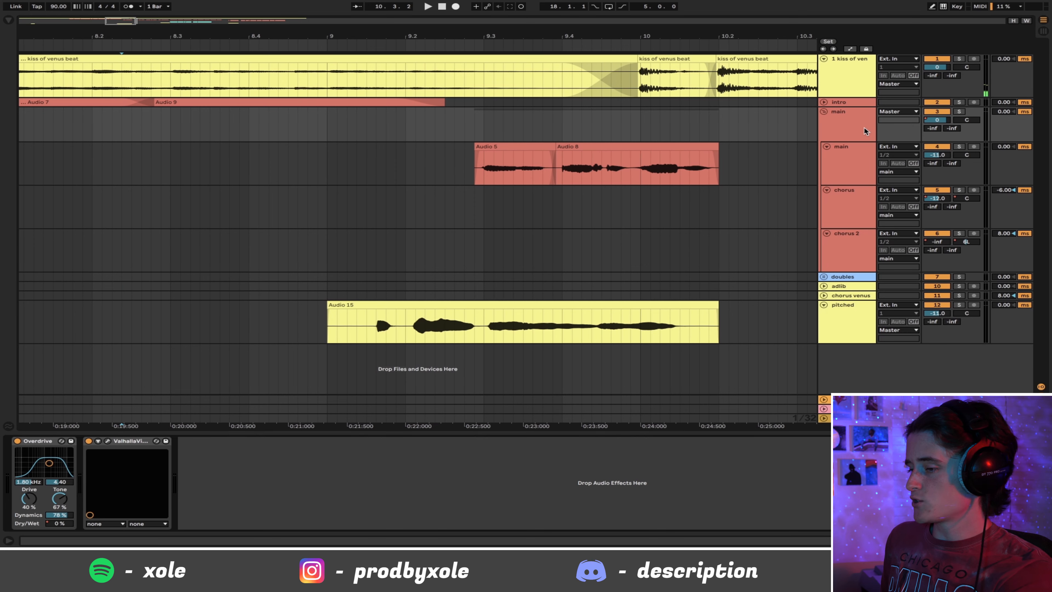
{"action": "left_click", "coordinate": [844, 167]}
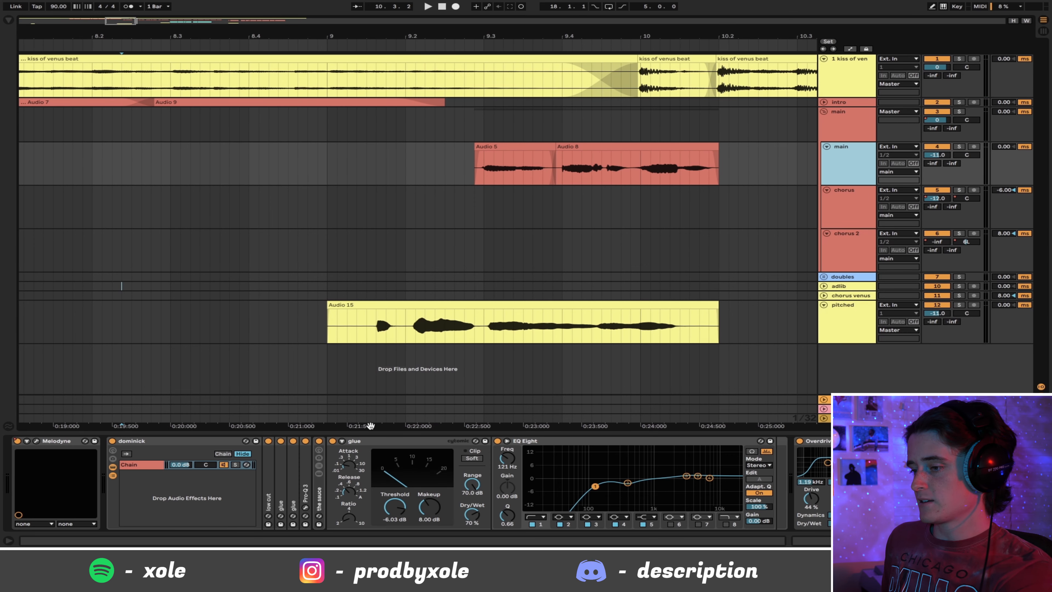
{"action": "double_click", "coordinate": [168, 442]}
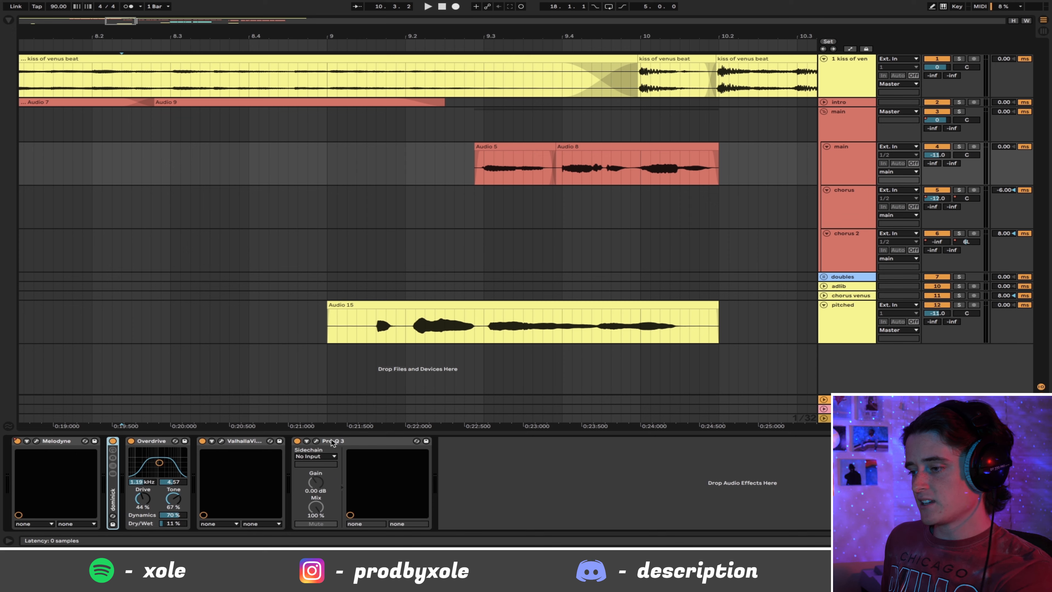
{"action": "left_click", "coordinate": [99, 103]}
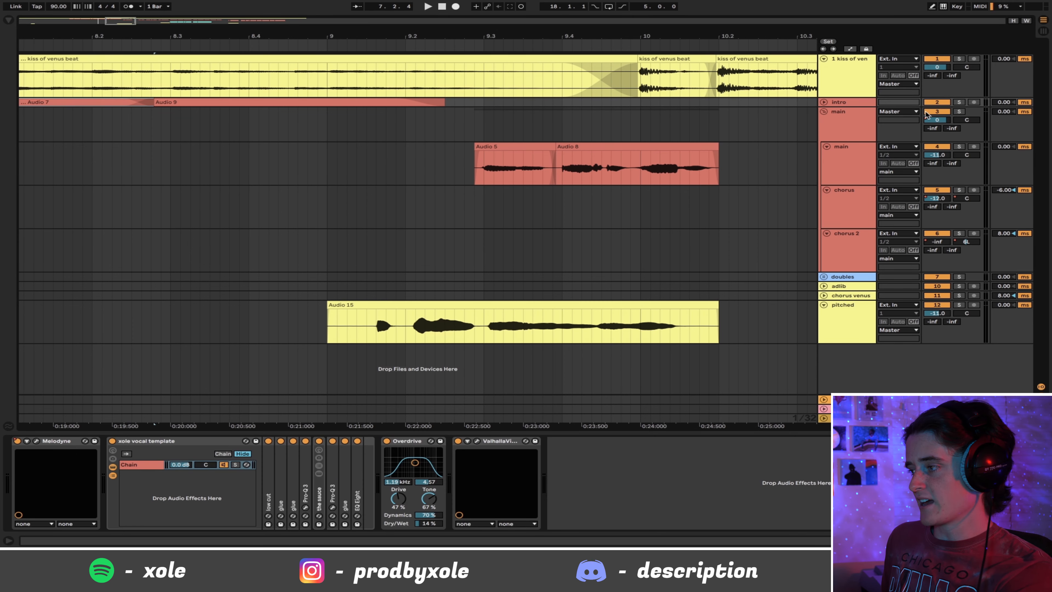
Solo the main track and play it from 9.2.3 into bar 14 to hear the vocal with its effect chain
{"action": "left_click", "coordinate": [455, 159]}
{"action": "left_click", "coordinate": [959, 147]}
{"action": "key", "text": "space"}
{"action": "scroll", "coordinate": [287, 252], "scroll_direction": "down", "scroll_amount": 6}
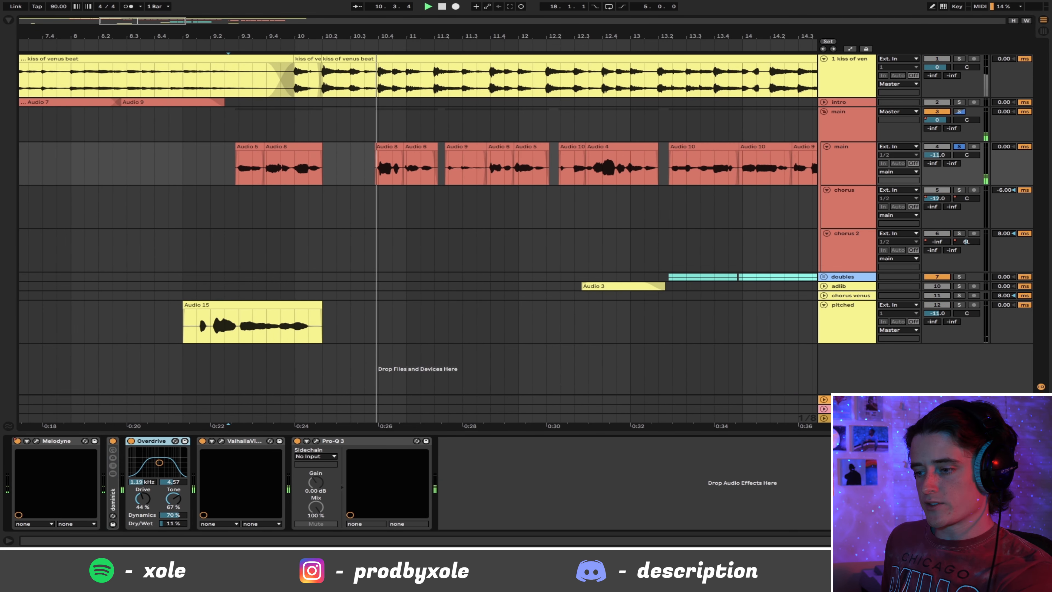
{"action": "left_click", "coordinate": [168, 522]}
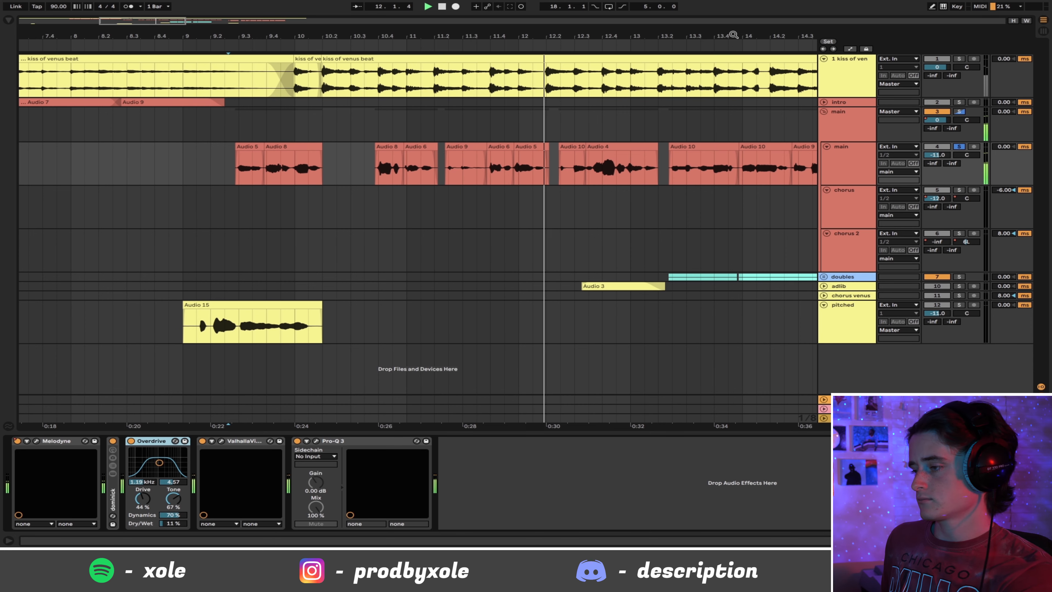
{"action": "left_click_drag", "start_coordinate": [510, 35], "coordinate": [487, 33]}
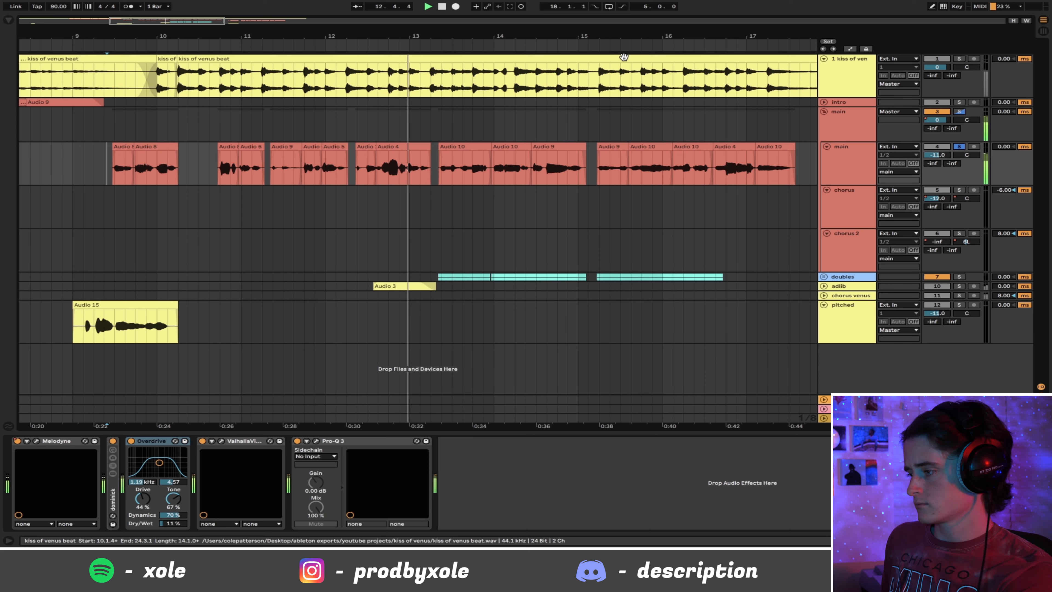
{"action": "left_click_drag", "start_coordinate": [645, 35], "coordinate": [613, 35]}
{"action": "key", "text": "space"}
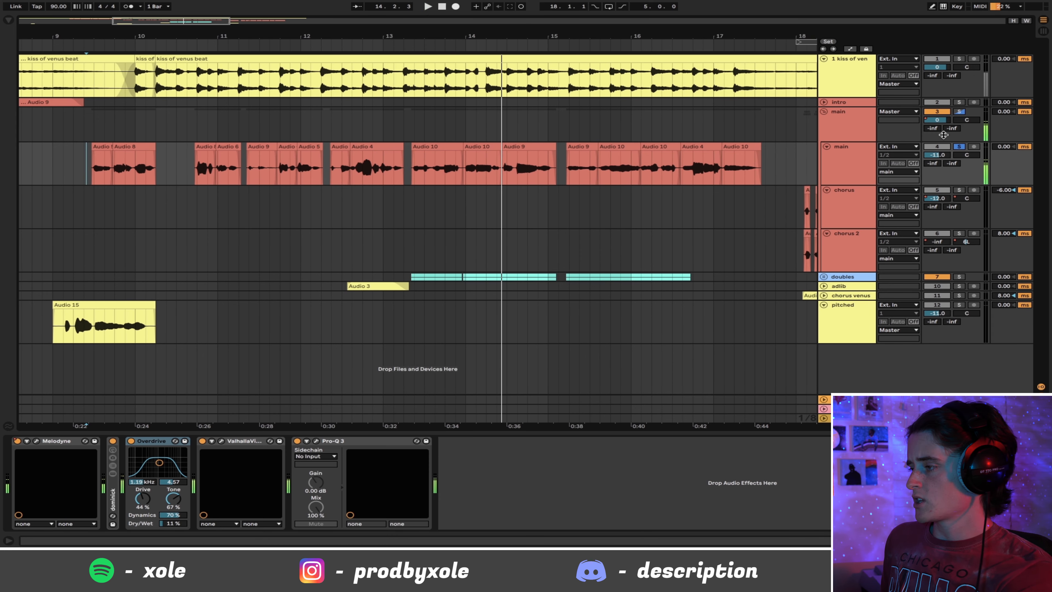
Collapse the main group, unfold the adlib track and move it directly above the doubles group
{"action": "left_click", "coordinate": [824, 112]}
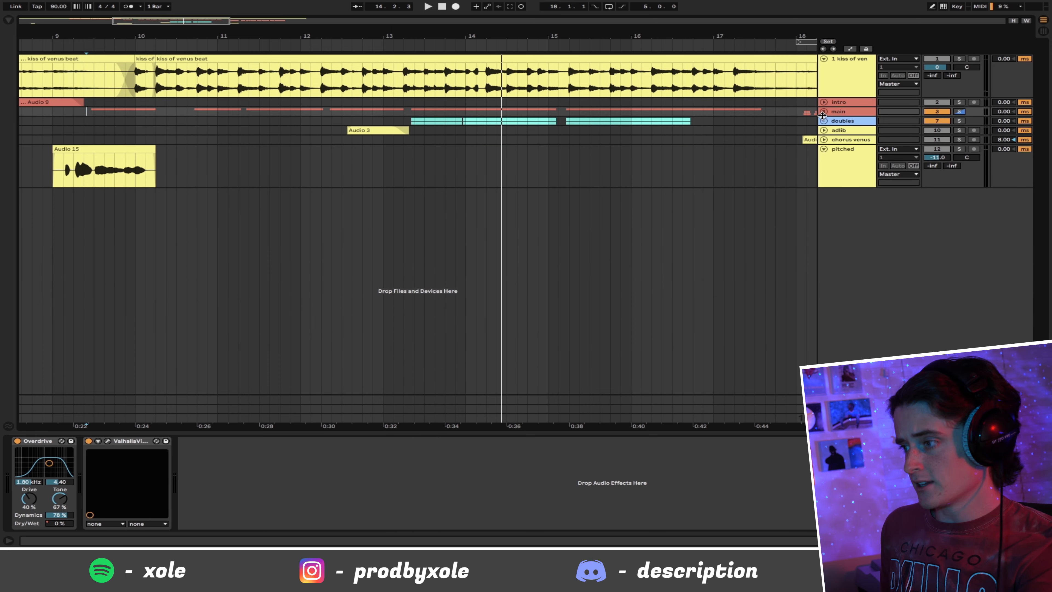
{"action": "left_click", "coordinate": [824, 130]}
{"action": "left_click_drag", "start_coordinate": [849, 130], "coordinate": [852, 118]}
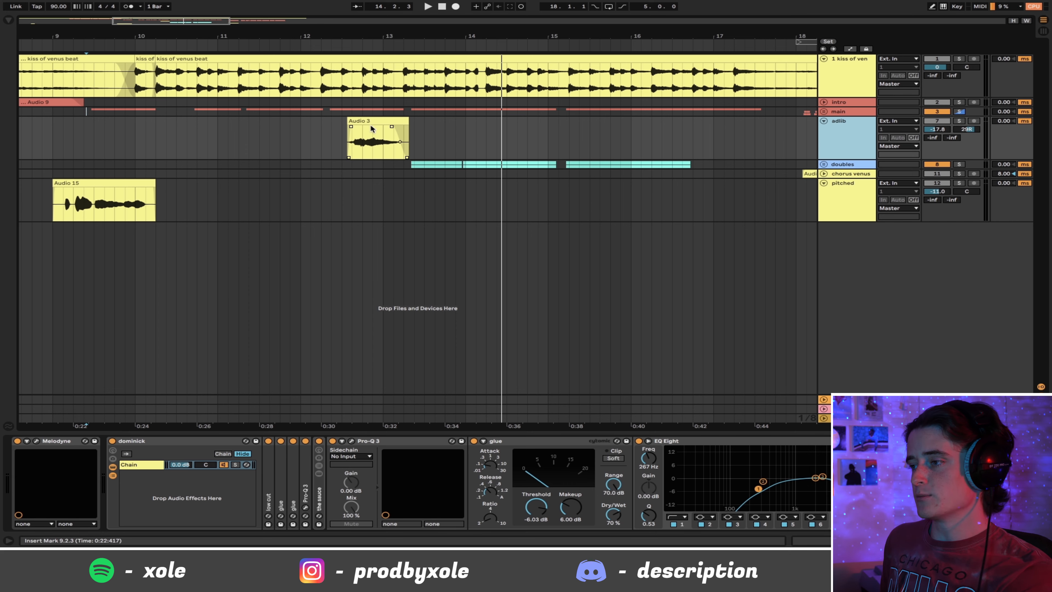
Solo the adlib track and play its Audio 3 clip, check its ValhallaVintageVerb settings, and play the clip again
{"action": "left_click", "coordinate": [304, 139]}
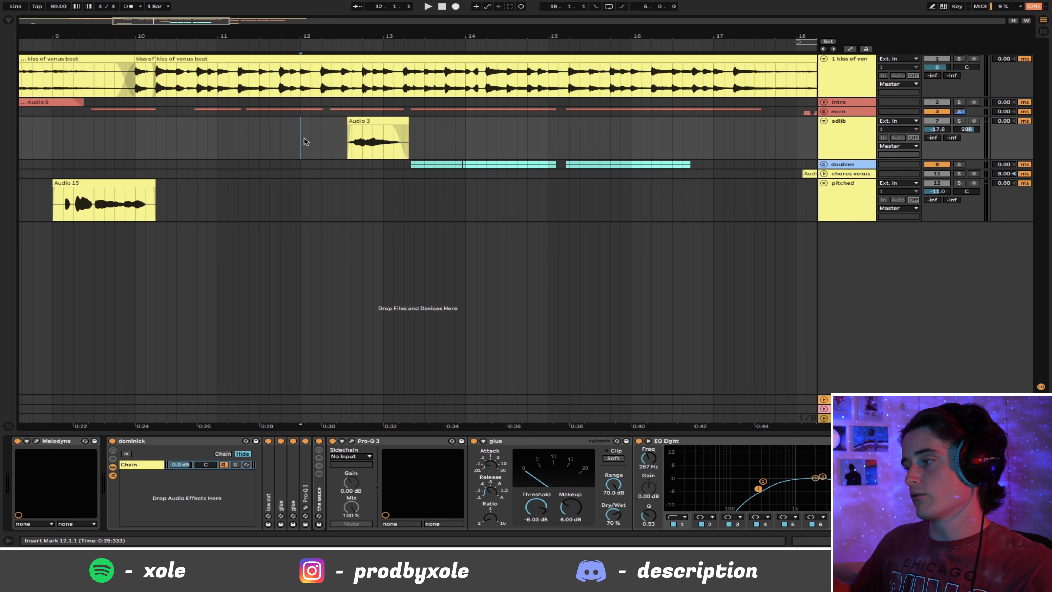
{"action": "left_click", "coordinate": [959, 121]}
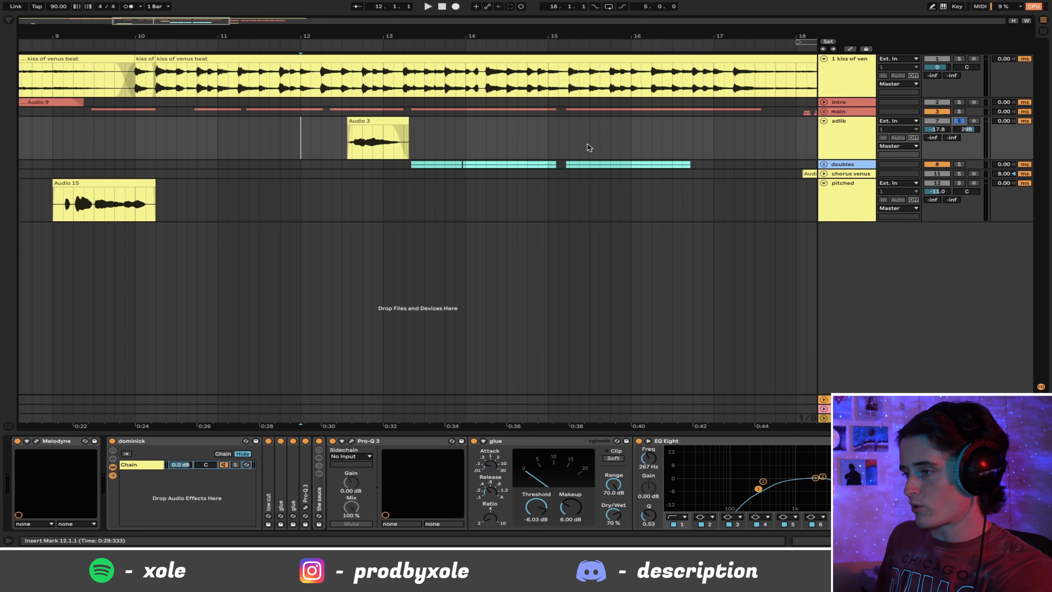
{"action": "left_click", "coordinate": [390, 120]}
{"action": "key", "text": "space"}
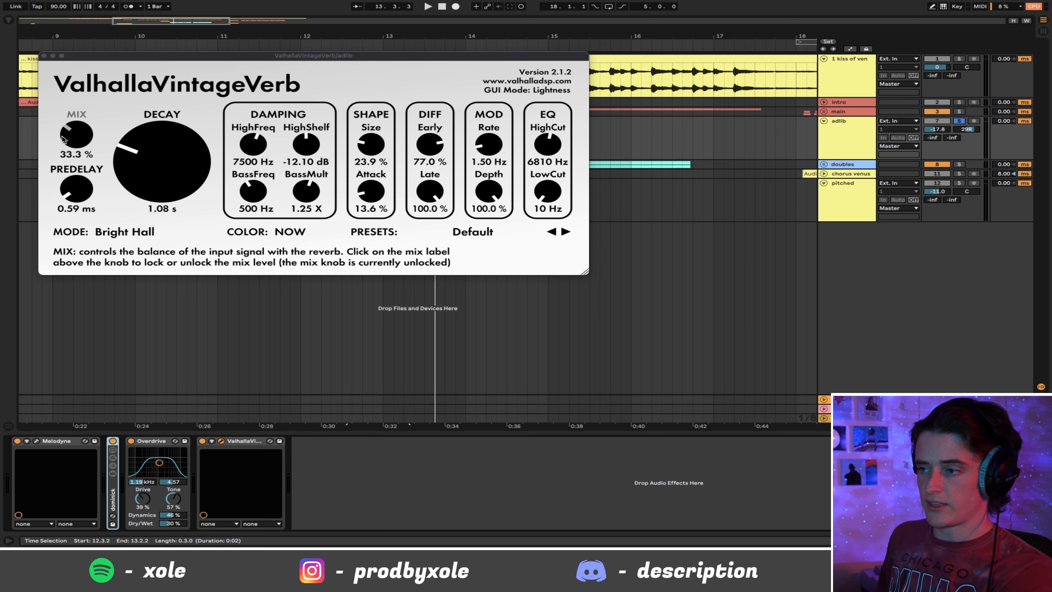
{"action": "left_click", "coordinate": [43, 56]}
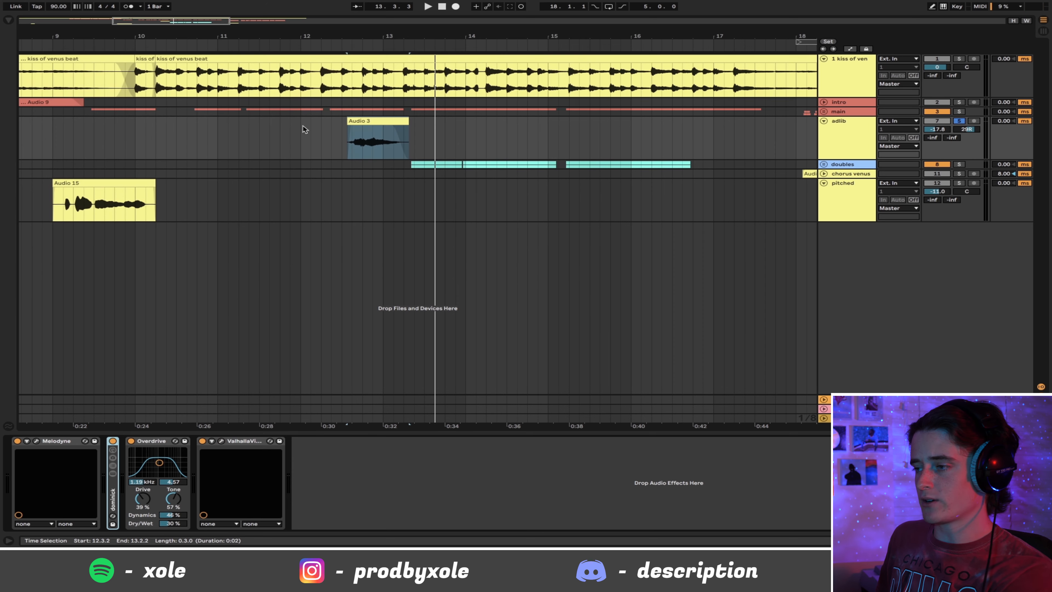
{"action": "key", "text": "space"}
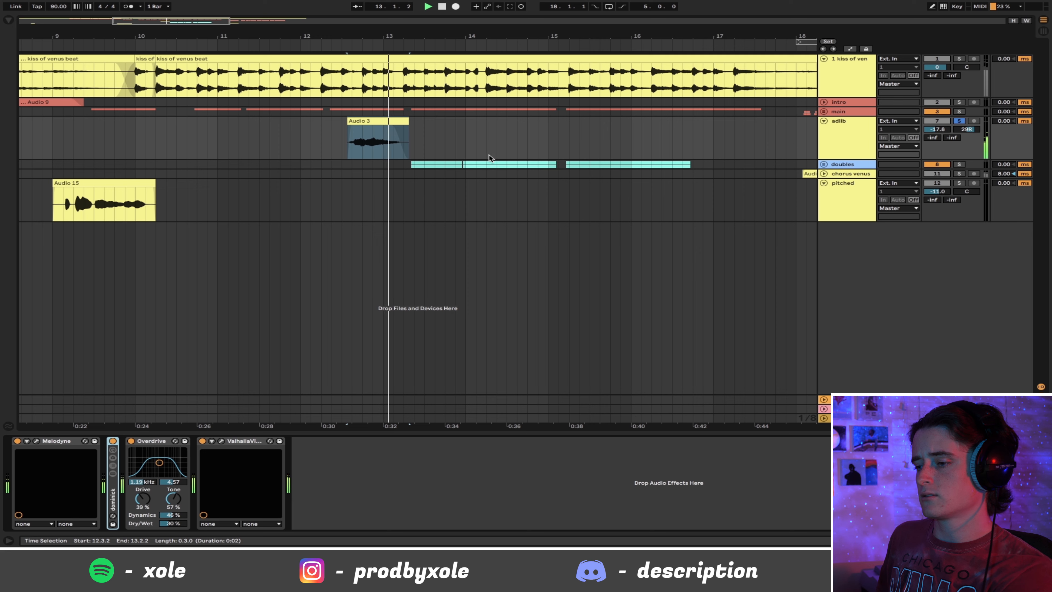
Unfold the dominick rack on the adlib track and examine the EQ Eight curve in it
{"action": "double_click", "coordinate": [113, 495]}
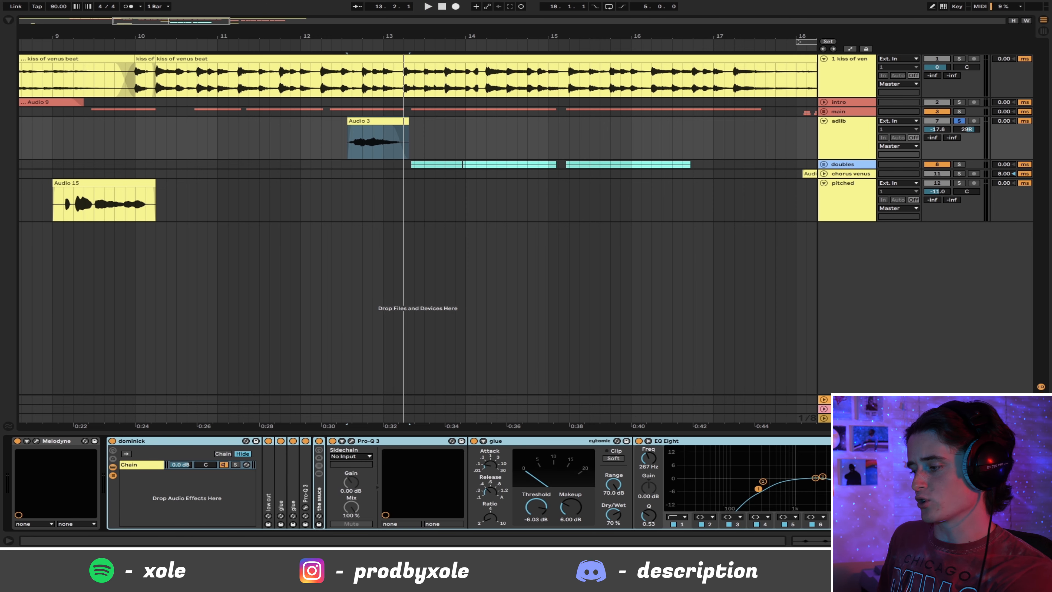
{"action": "scroll", "coordinate": [417, 483], "scroll_direction": "right", "scroll_amount": 3}
{"action": "left_click", "coordinate": [620, 457]}
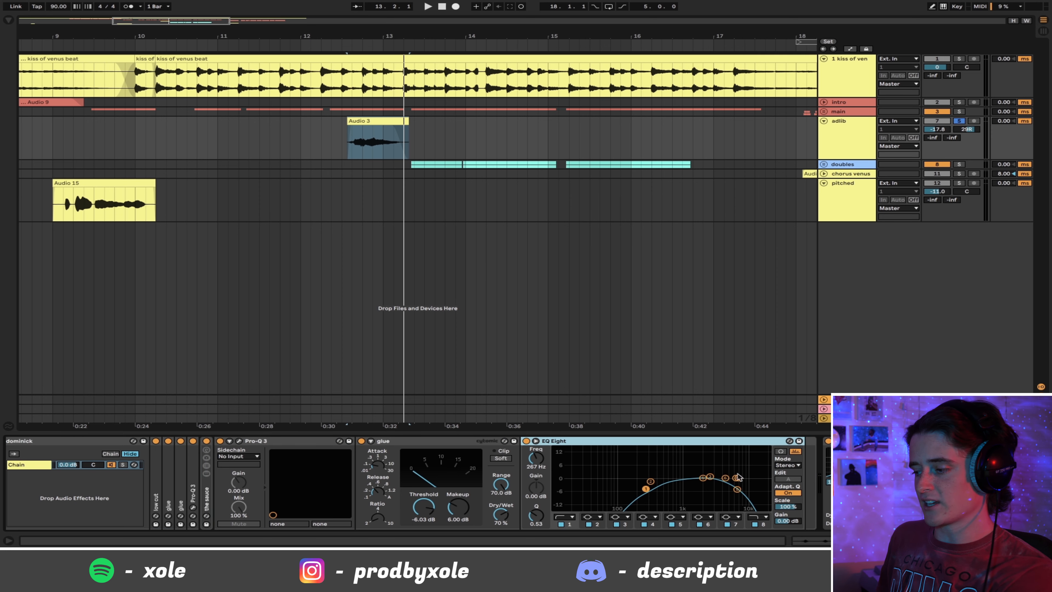
Unsolo the adlib track, expand the doubles group and play the whole mix from 11.3.1 through the doubles
{"action": "key", "text": "space"}
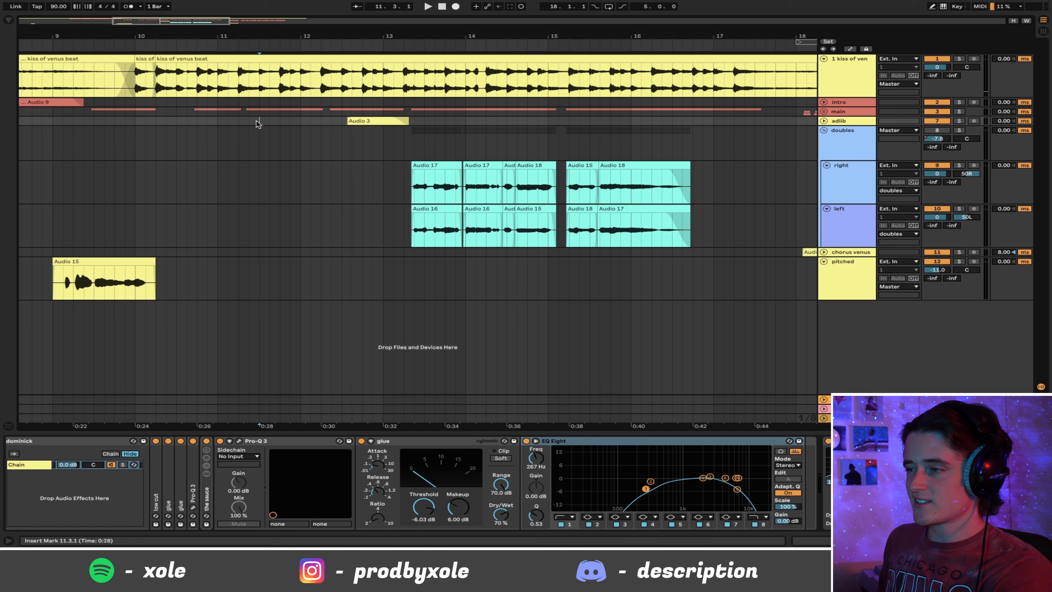
{"action": "key", "text": "space"}
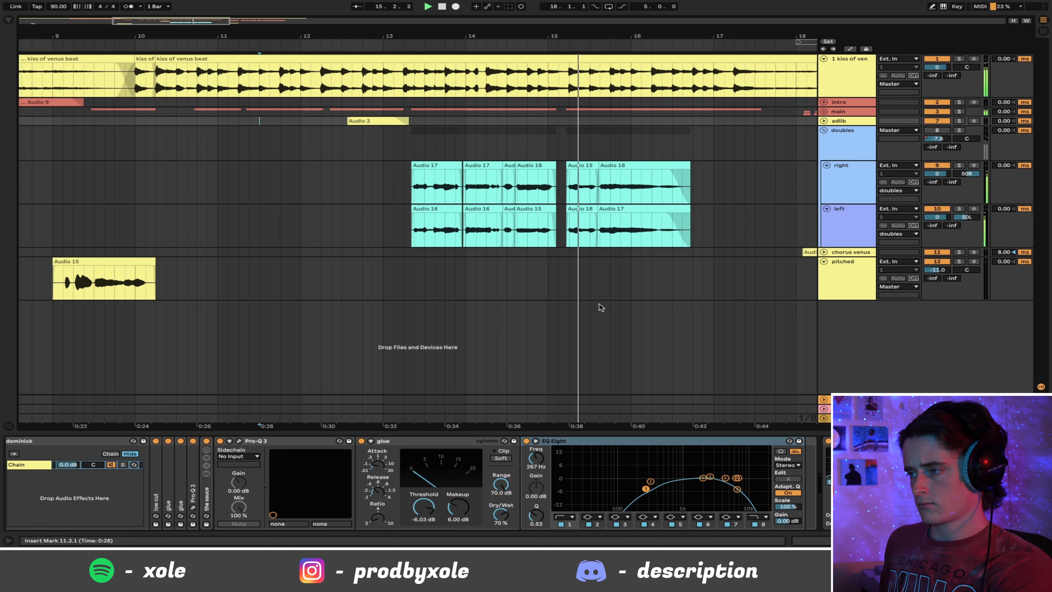
{"action": "key", "text": "space"}
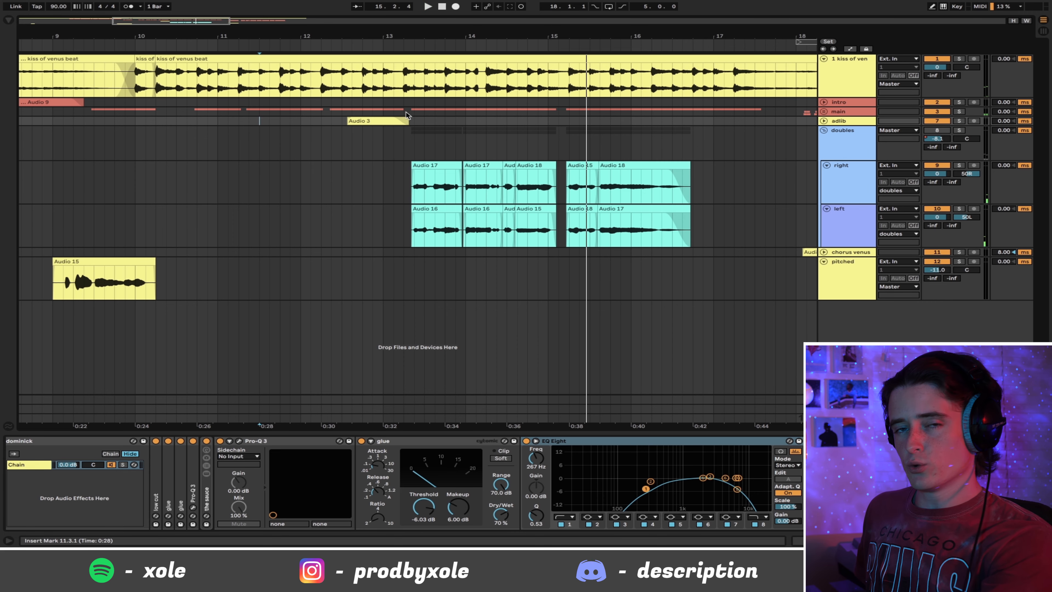
Select 13.2.1 to 15.1.3 on the main group and play that section together with the doubles
{"action": "left_click_drag", "start_coordinate": [407, 112], "coordinate": [458, 112]}
{"action": "left_click_drag", "start_coordinate": [538, 115], "coordinate": [567, 116]}
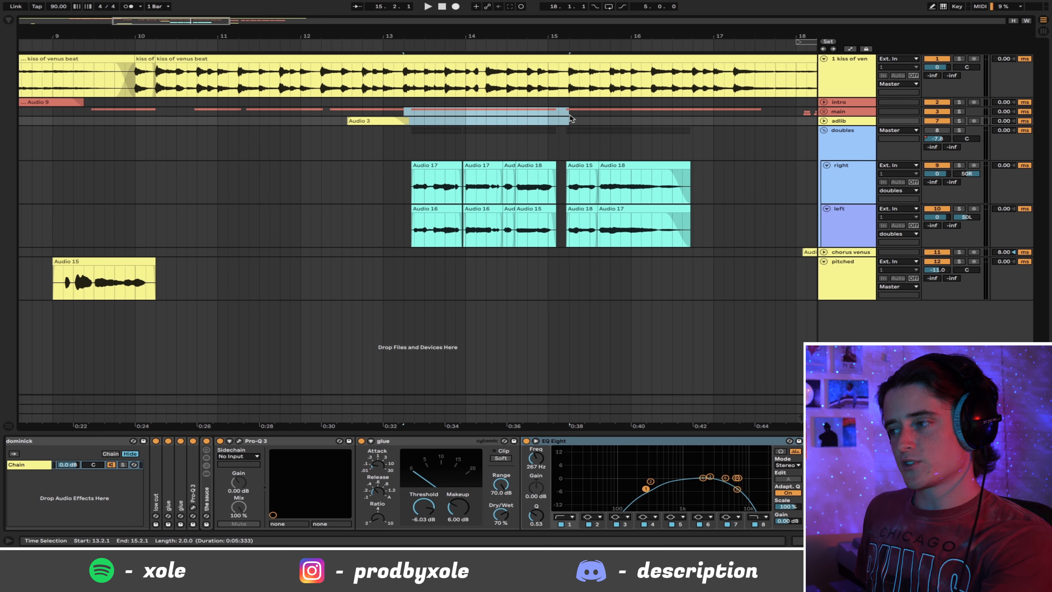
{"action": "key", "text": "space"}
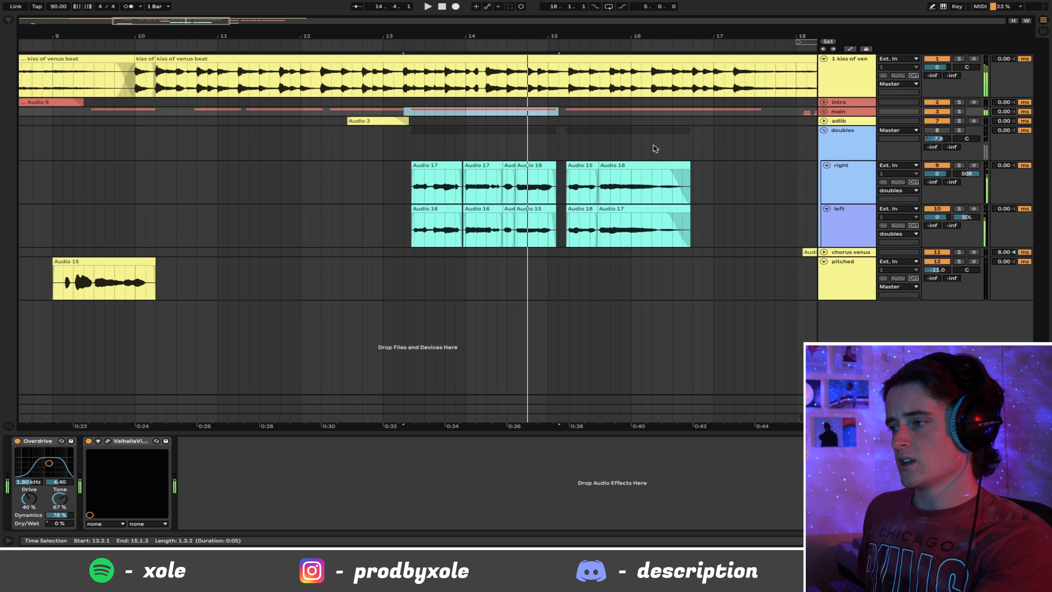
{"action": "key", "text": "space"}
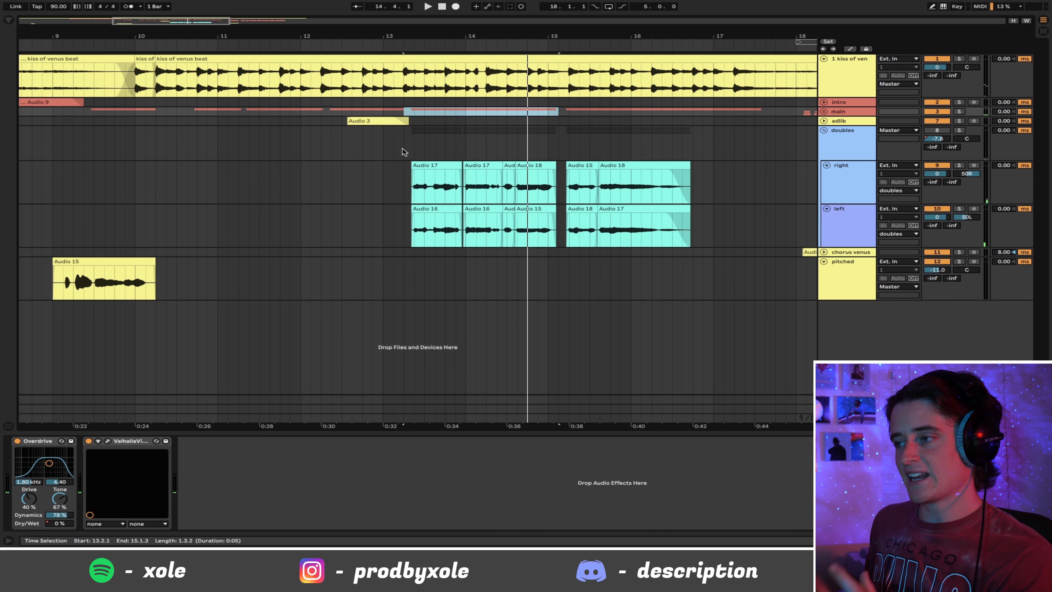
Solo the main and doubles groups and play from 13.2.1 with the right double panned to centre and the left one deactivated
{"action": "left_click", "coordinate": [400, 148]}
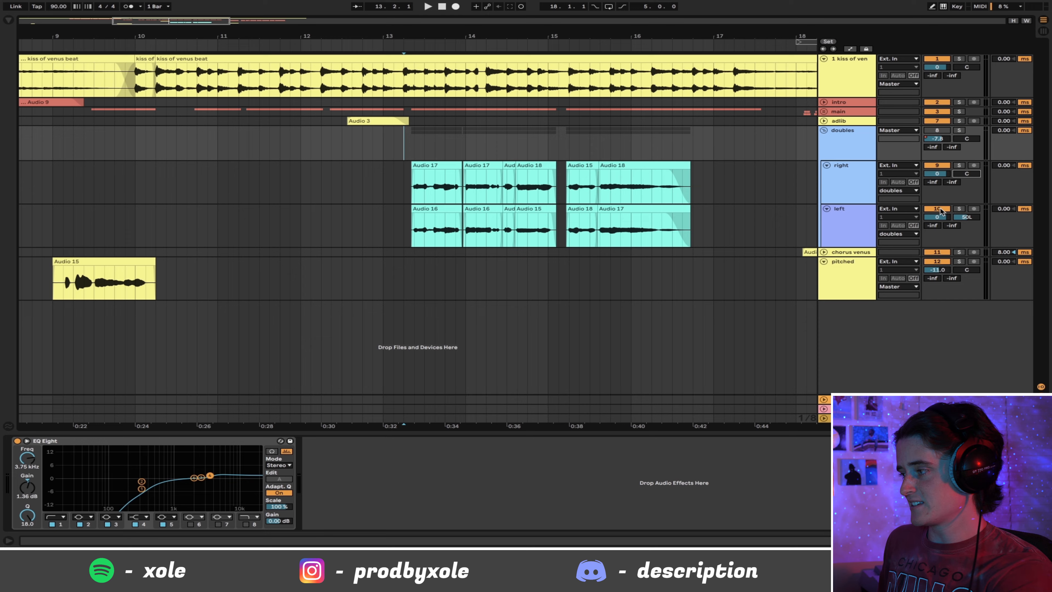
{"action": "left_click", "coordinate": [960, 131]}
{"action": "left_click", "coordinate": [838, 150]}
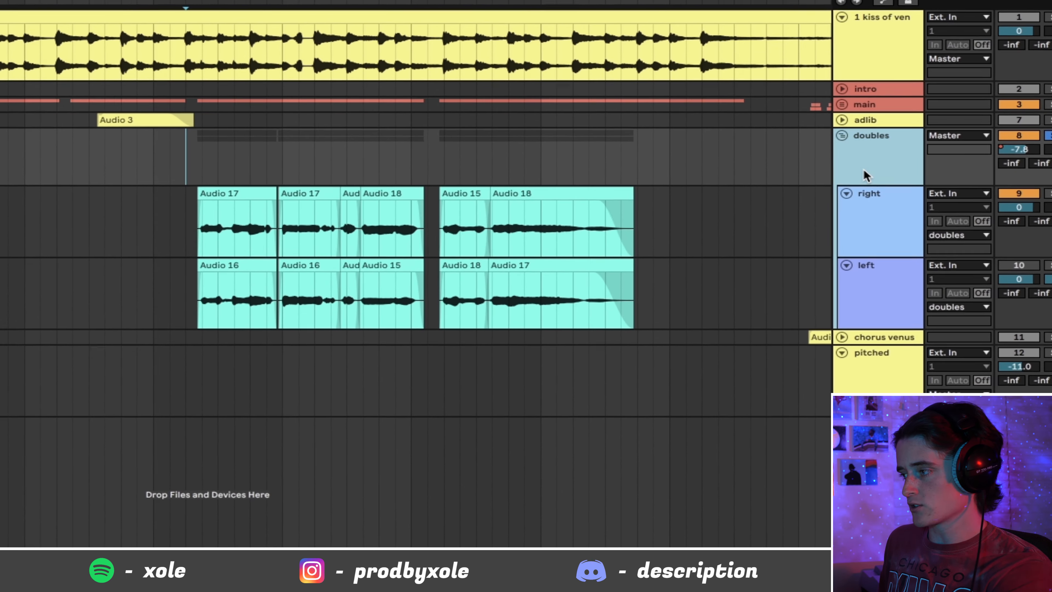
{"action": "key", "text": "space"}
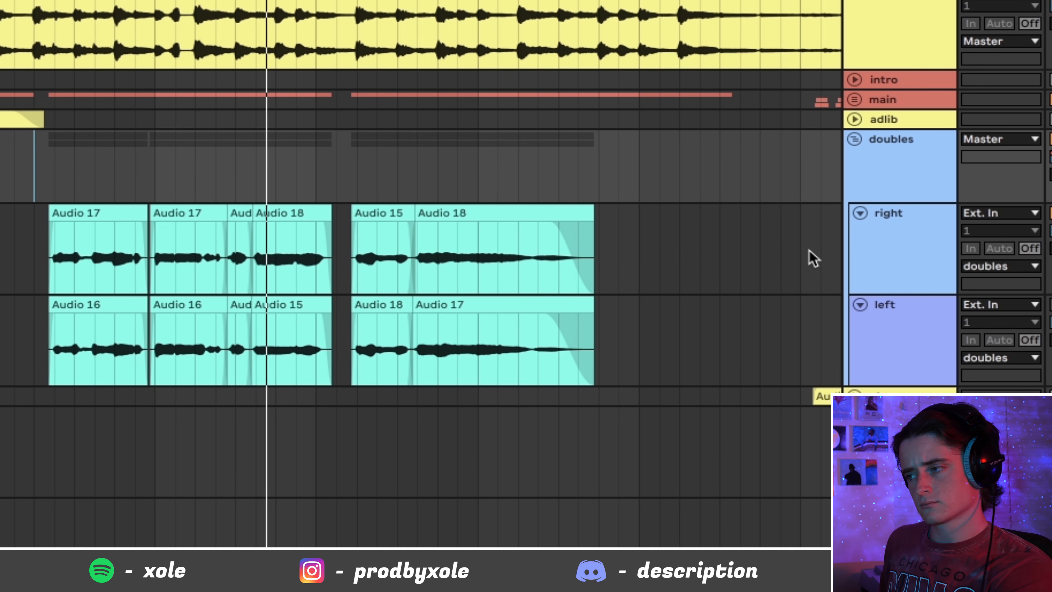
{"action": "key", "text": "space"}
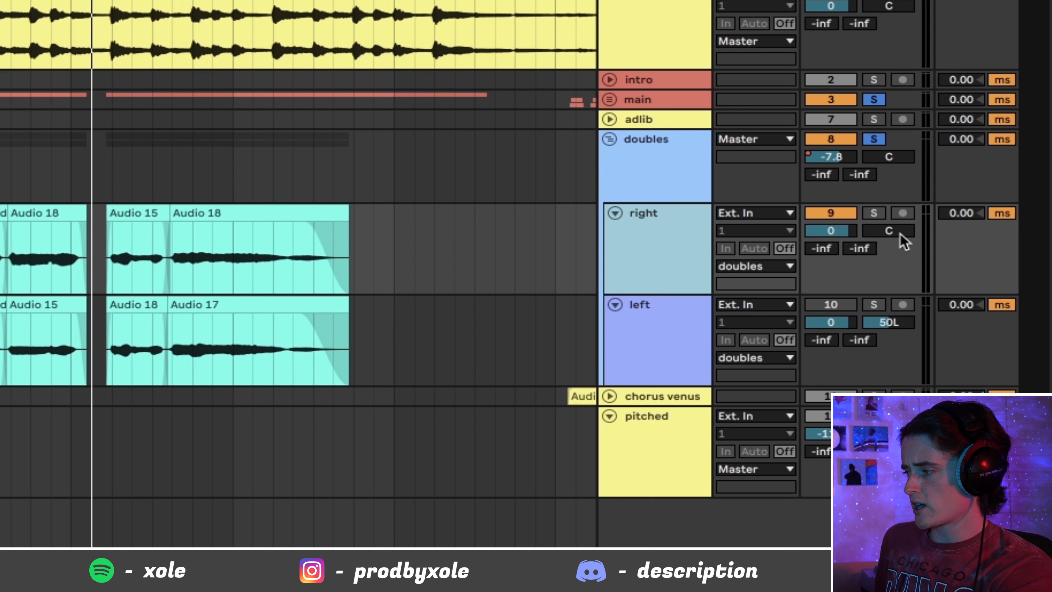
Pan the right double to 50R, reactivate the left double and play the soloed doubles group from 13.2.1
{"action": "left_click_drag", "start_coordinate": [901, 234], "coordinate": [901, 213]}
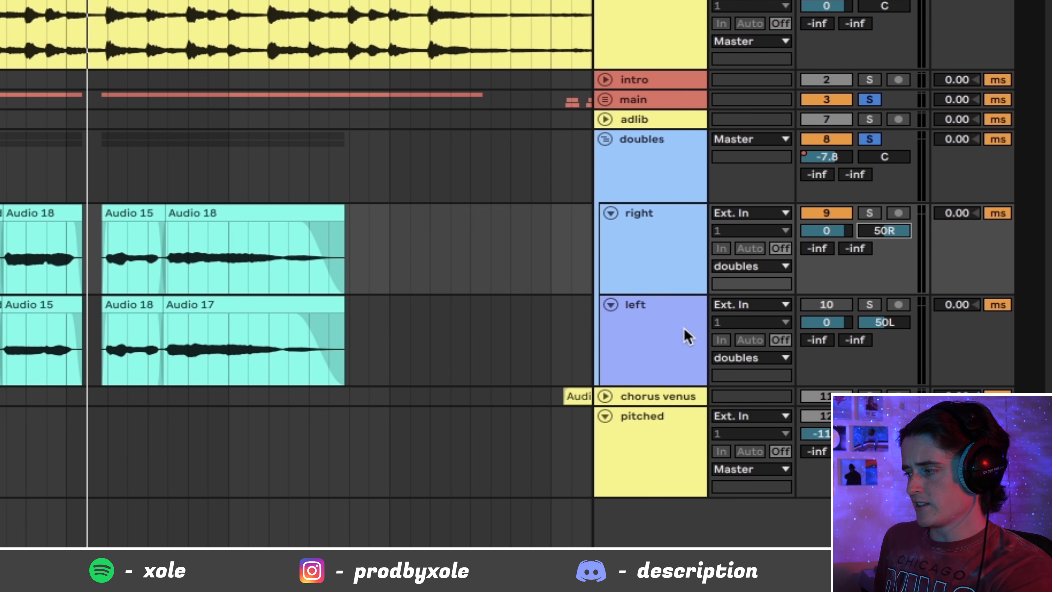
{"action": "left_click", "coordinate": [624, 364]}
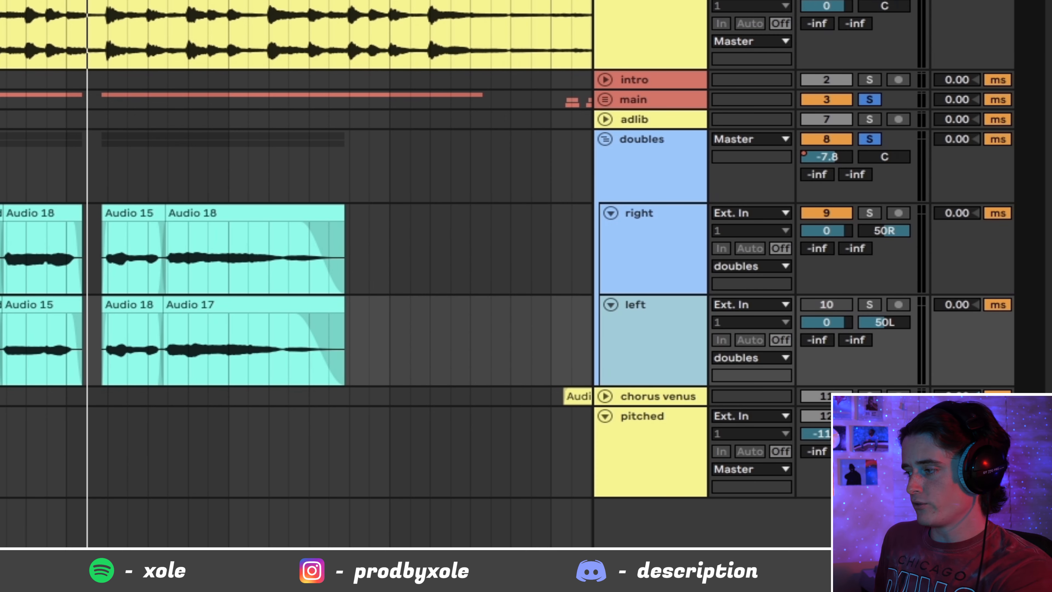
{"action": "left_click", "coordinate": [839, 304]}
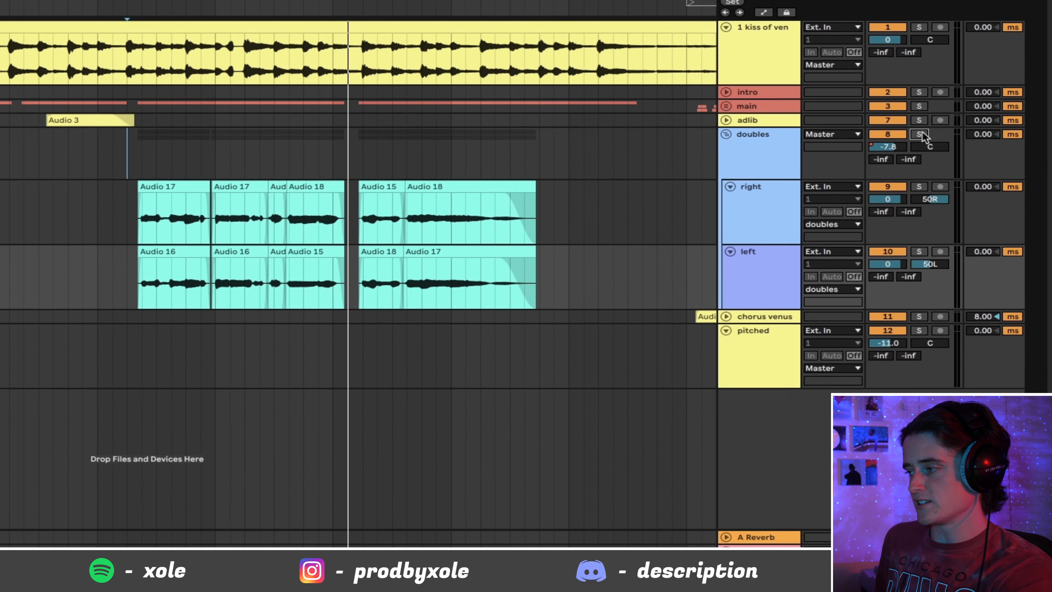
{"action": "key", "text": "space"}
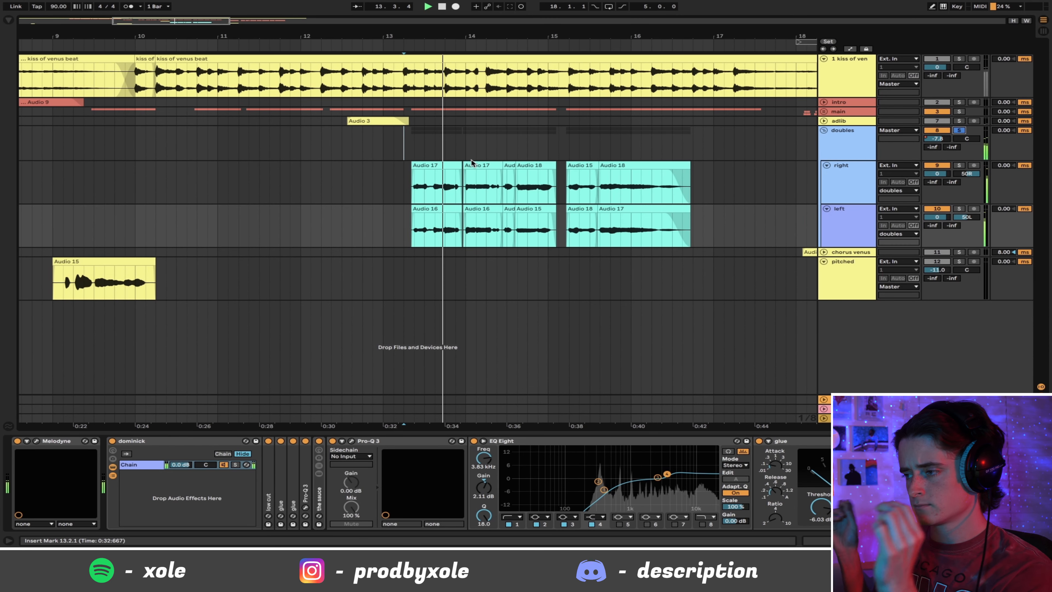
View the doubles group's EQ Eight, then unsolo the group and select 13.1.3 to 17.4.3 across its tracks
{"action": "left_click", "coordinate": [852, 143]}
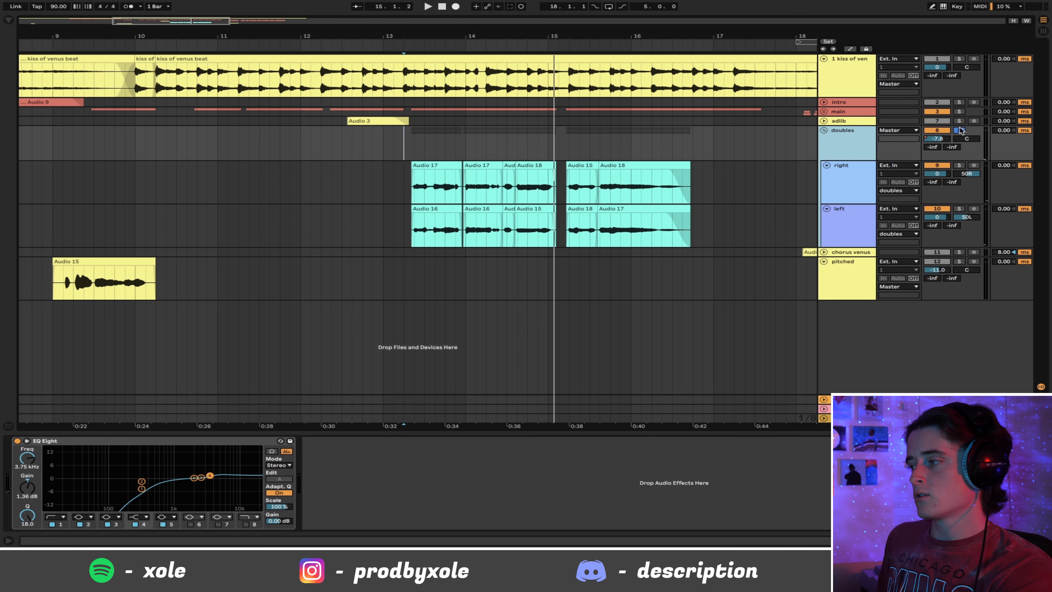
{"action": "key", "text": "space"}
{"action": "left_click_drag", "start_coordinate": [402, 146], "coordinate": [760, 221]}
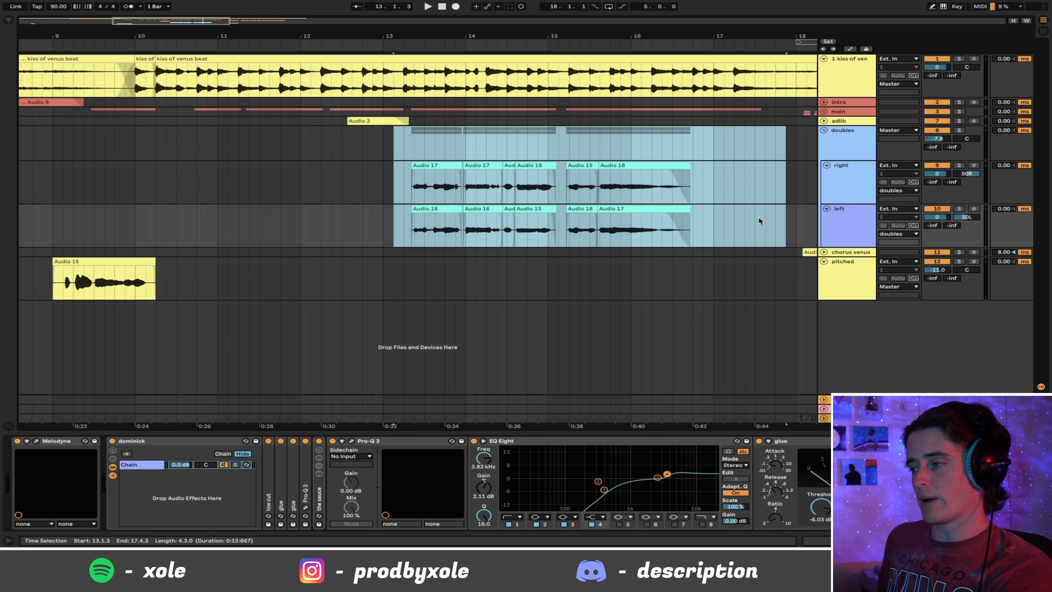
Play the whole mix from about bar 12, collapse the doubles group and place the insert marker at 15.2.1 on the main group
{"action": "left_click", "coordinate": [299, 139]}
{"action": "key", "text": "space"}
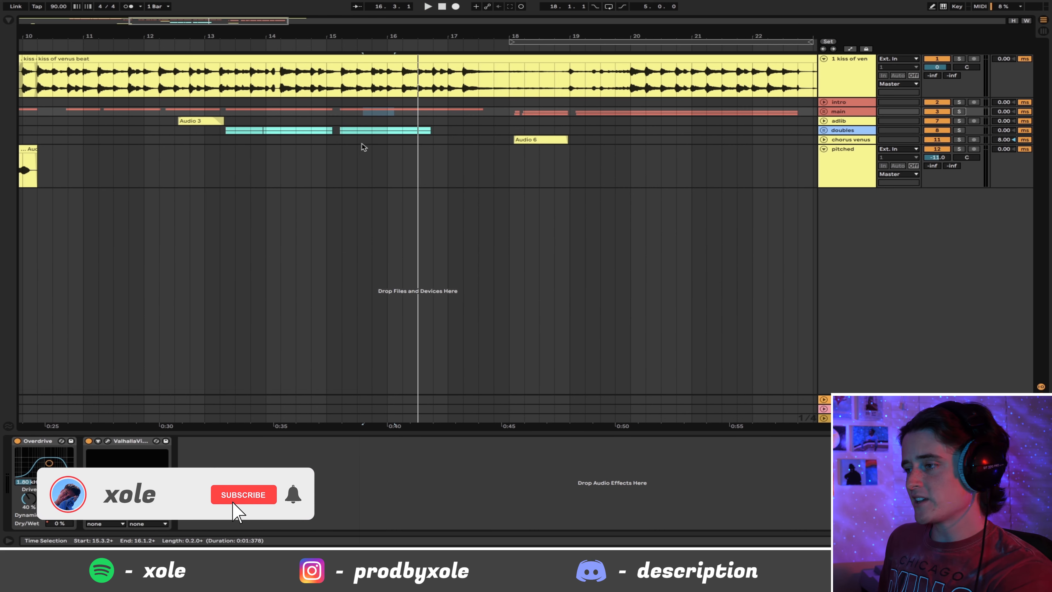
{"action": "left_click", "coordinate": [343, 110]}
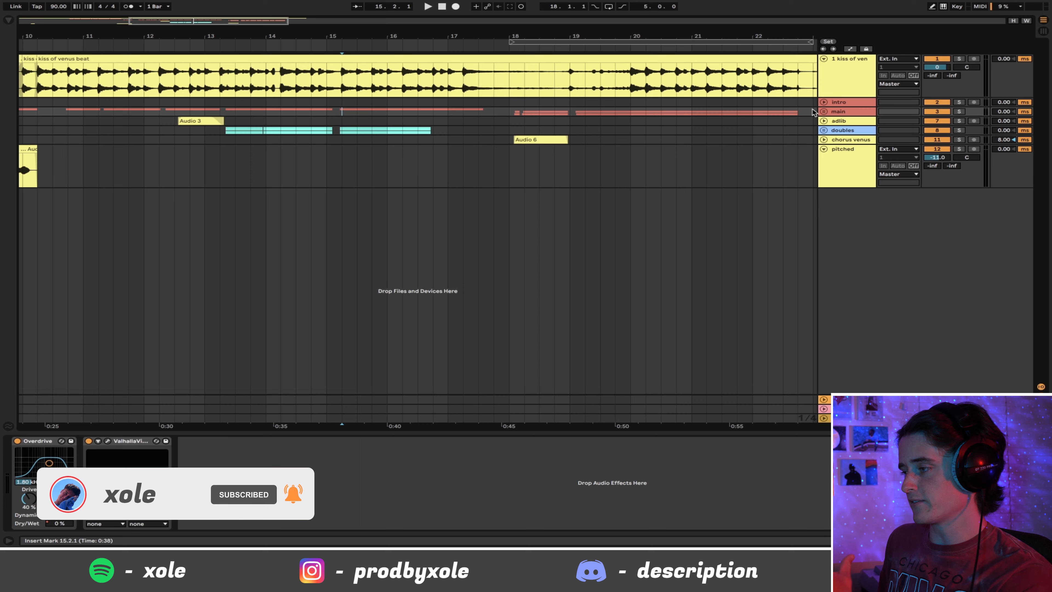
Expand the main group and play the main vocal track soloed from the clip starting at about 14.2.4
{"action": "left_click", "coordinate": [823, 111]}
{"action": "left_click_drag", "start_coordinate": [497, 160], "coordinate": [831, 248]}
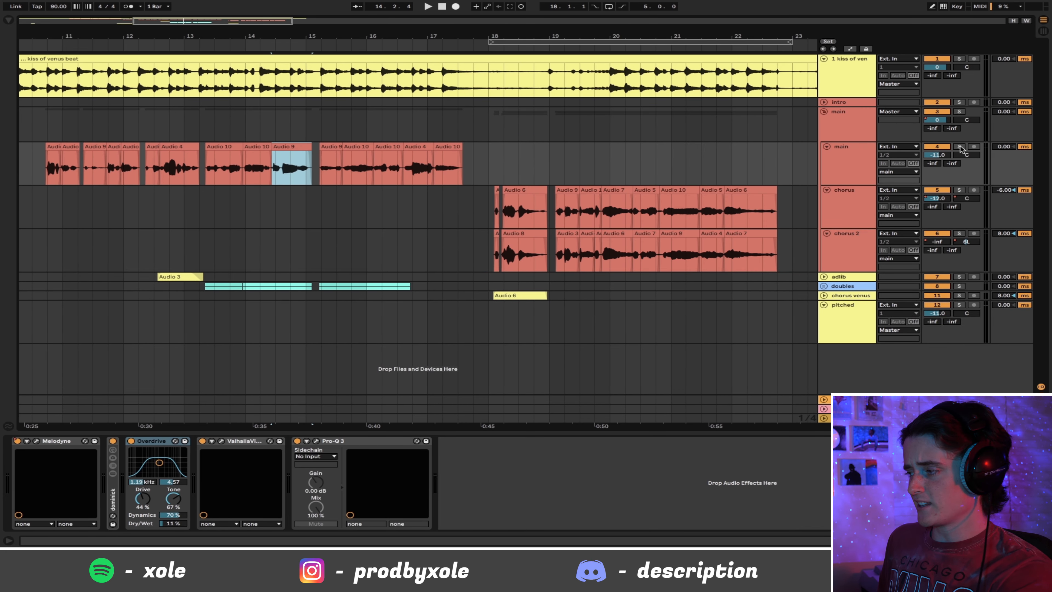
{"action": "left_click", "coordinate": [959, 146]}
{"action": "key", "text": "space"}
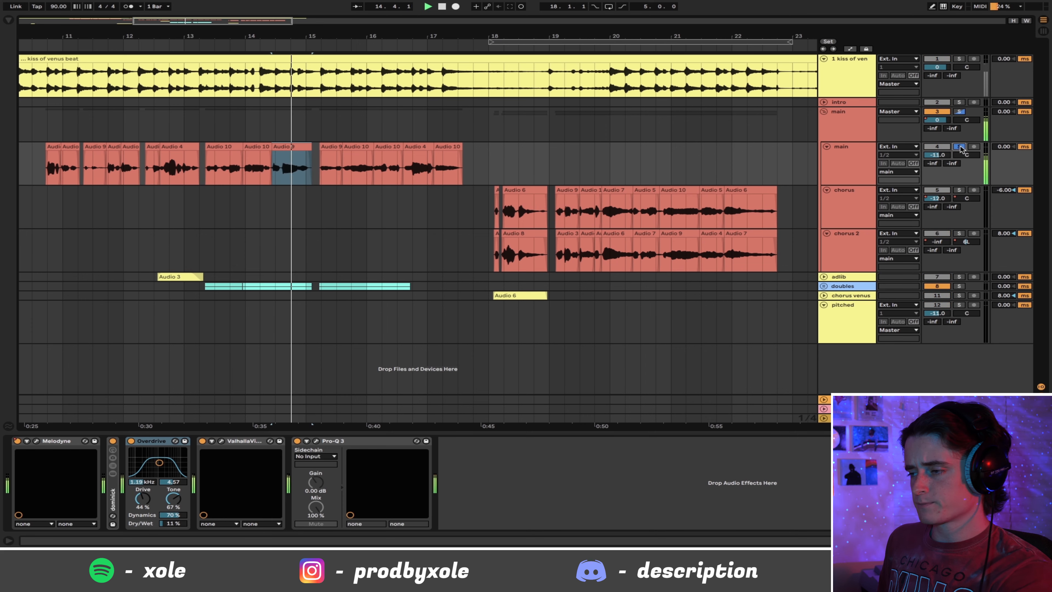
{"action": "key", "text": "space"}
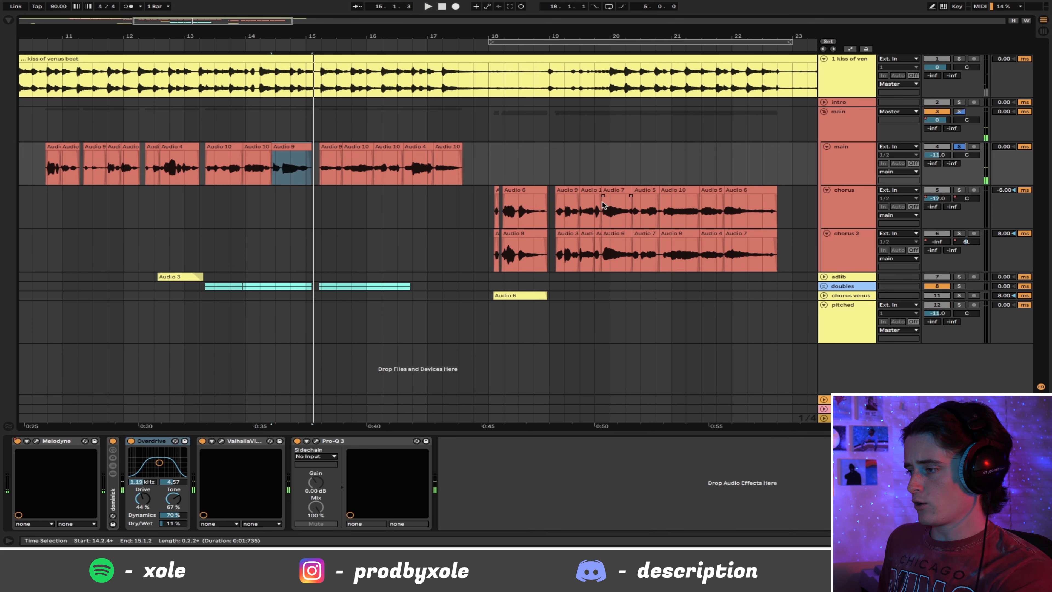
Solo the whole main group instead of only its main track and play it from the chorus clip at 19.1.2
{"action": "left_click", "coordinate": [397, 288]}
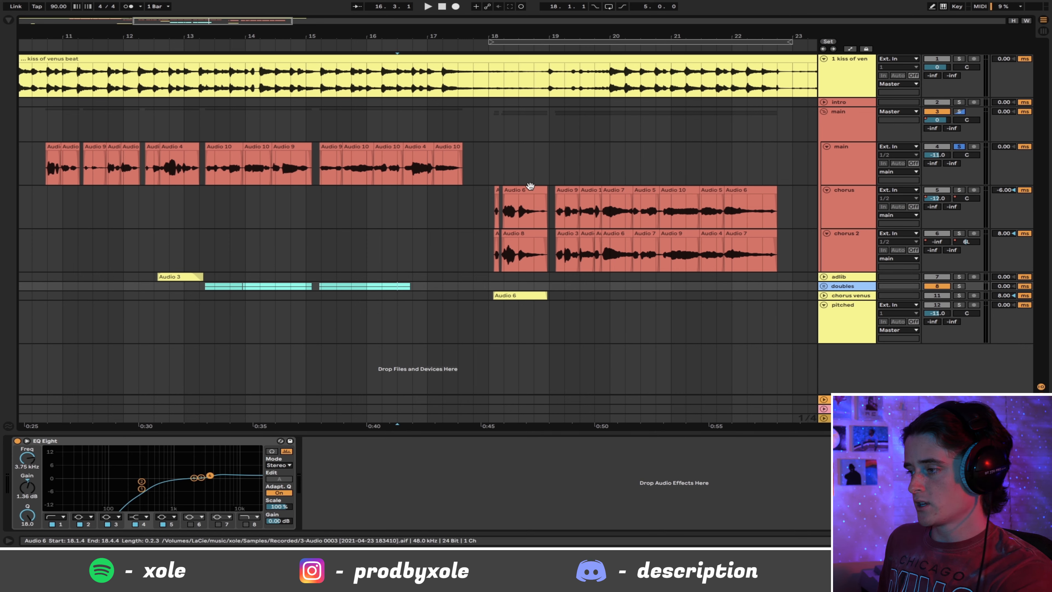
{"action": "left_click", "coordinate": [566, 190]}
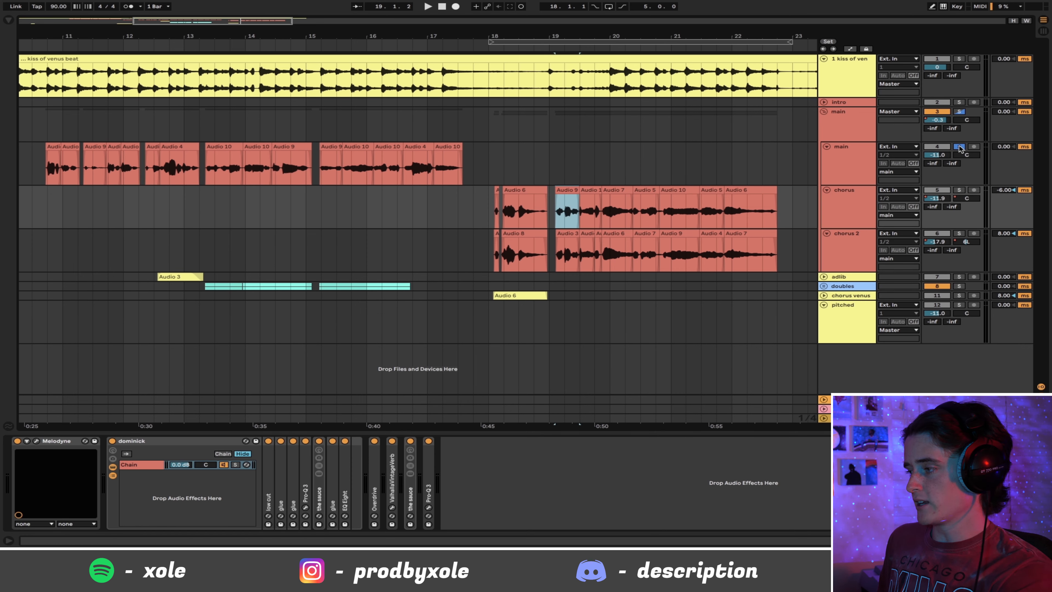
{"action": "left_click", "coordinate": [959, 111]}
{"action": "key", "text": "space"}
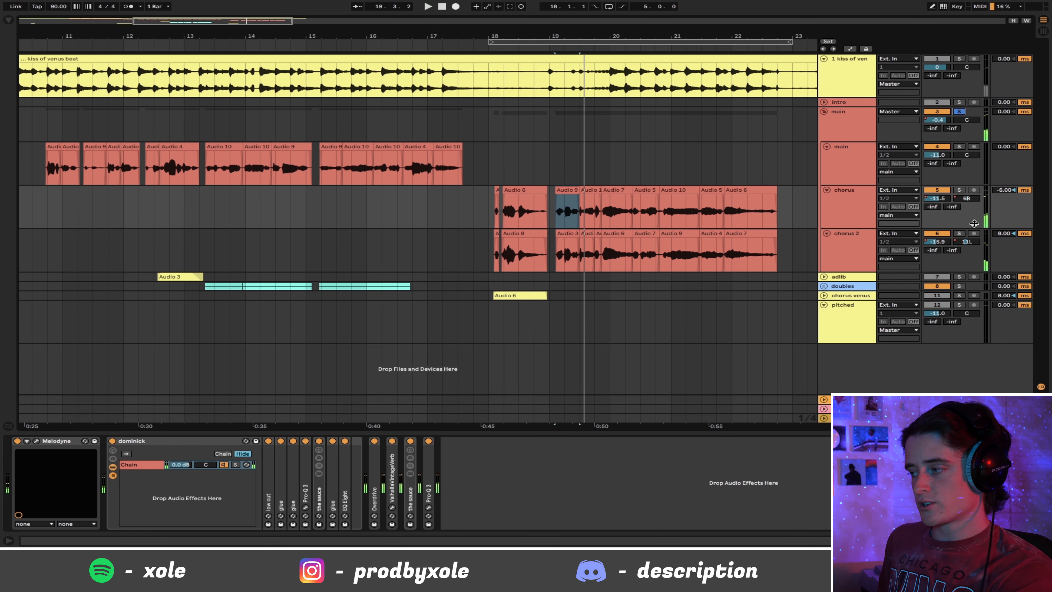
Show the automation lanes and play the unsoloed full mix from just before the first chorus clip
{"action": "left_click", "coordinate": [853, 49]}
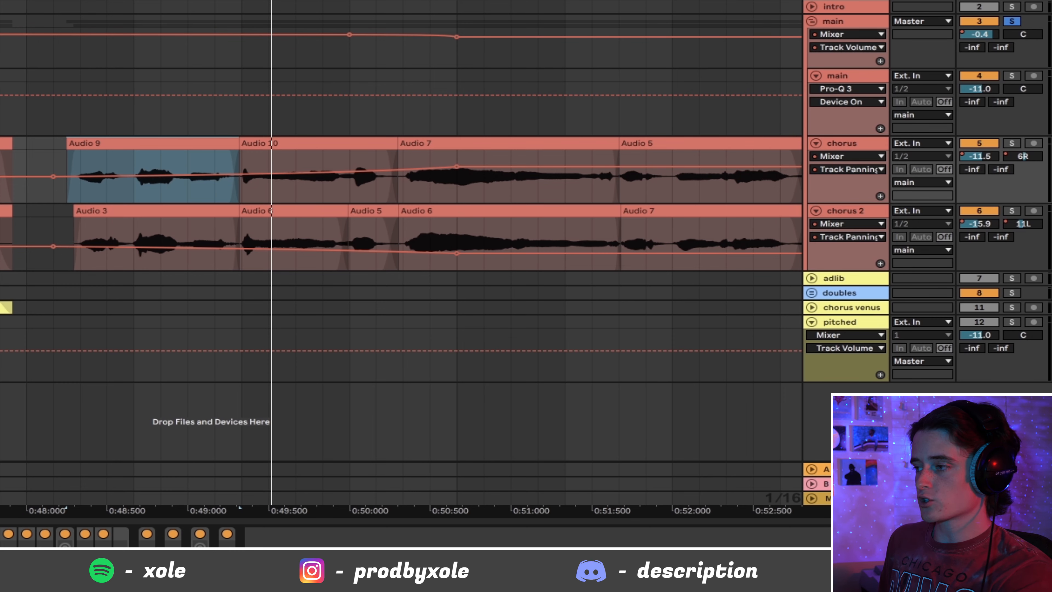
{"action": "key", "text": "minus"}
{"action": "left_click", "coordinate": [20, 145]}
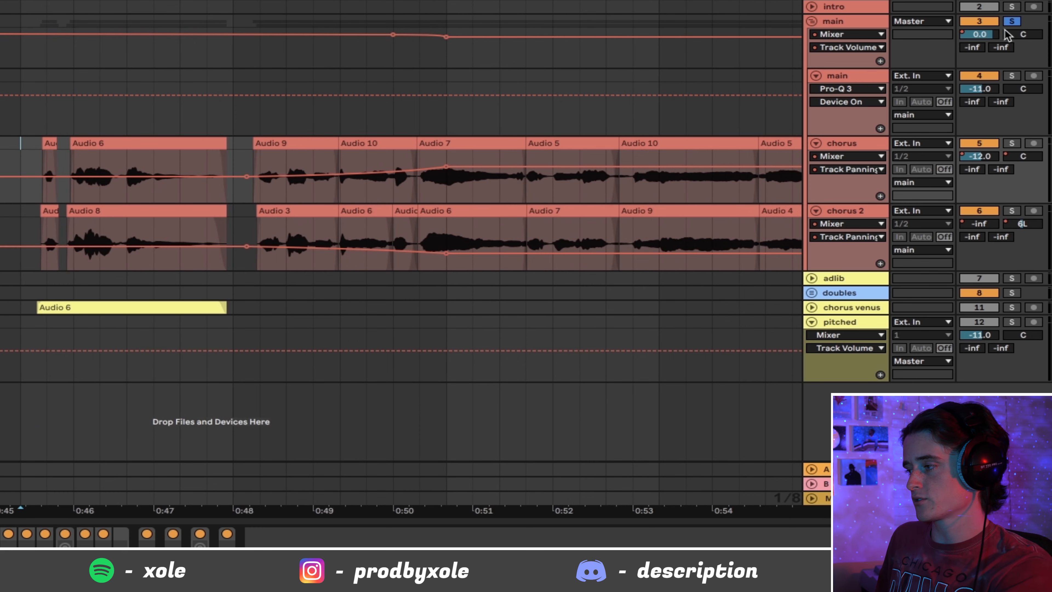
{"action": "left_click", "coordinate": [1012, 21]}
{"action": "key", "text": "space"}
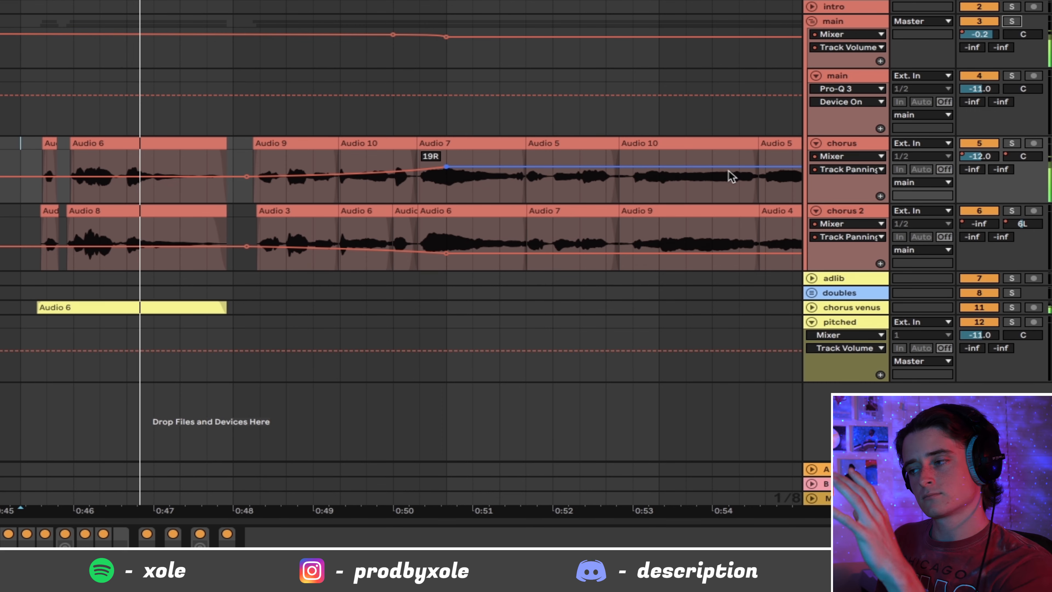